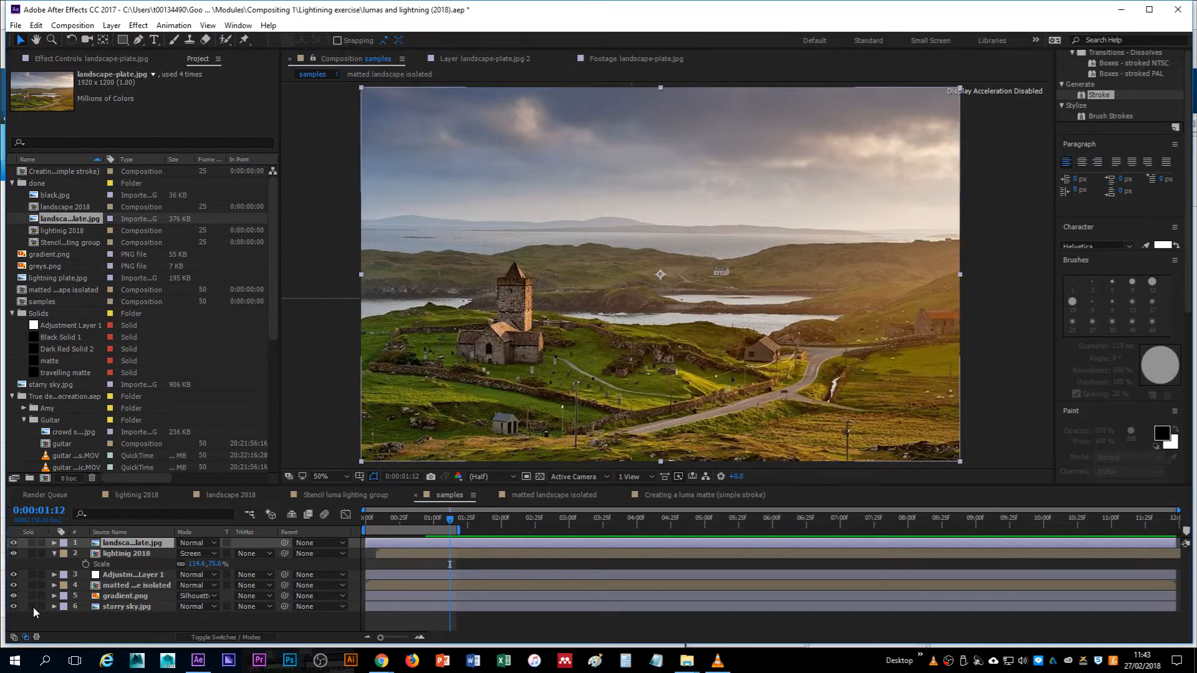
Compare the original landscape plate, the soloed starry sky layer and the night composite by toggling layer visibility and solo in the samples composition
click(32, 605)
click(31, 606)
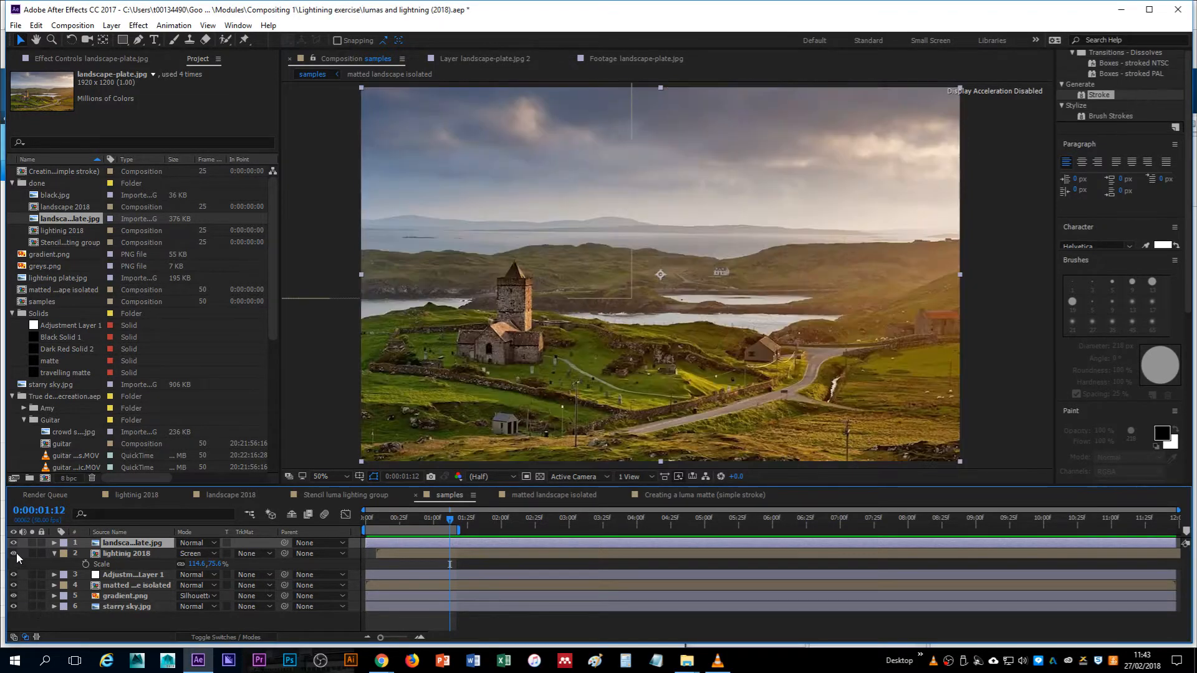
click(13, 543)
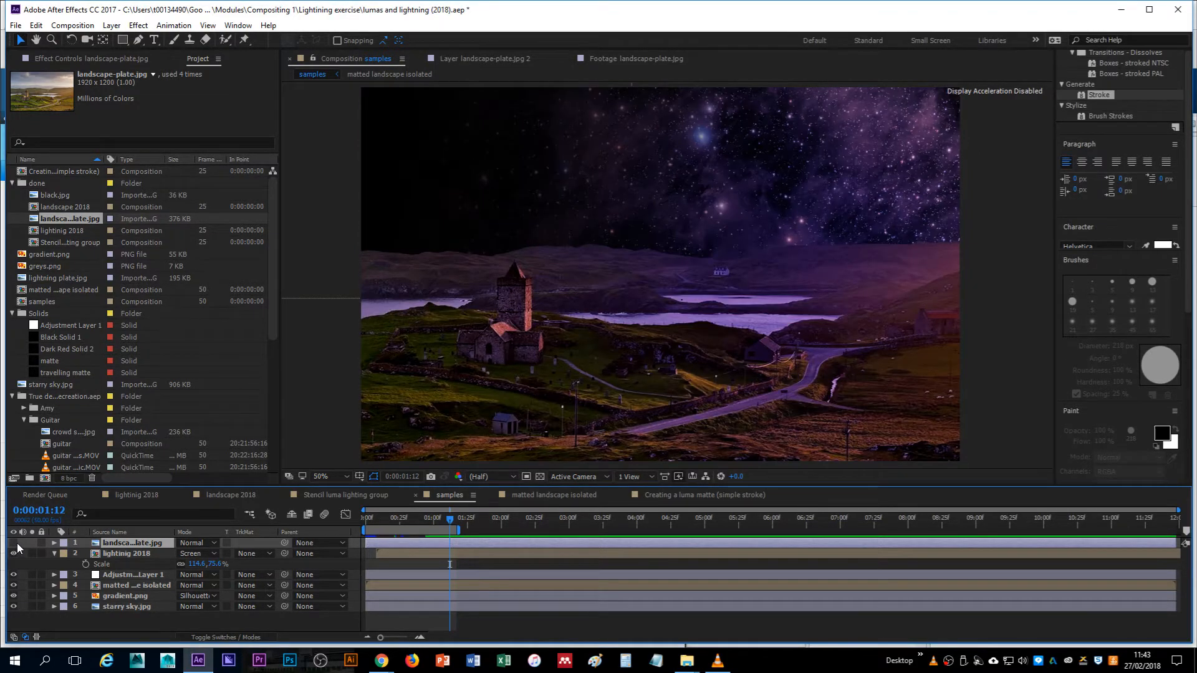
click(13, 543)
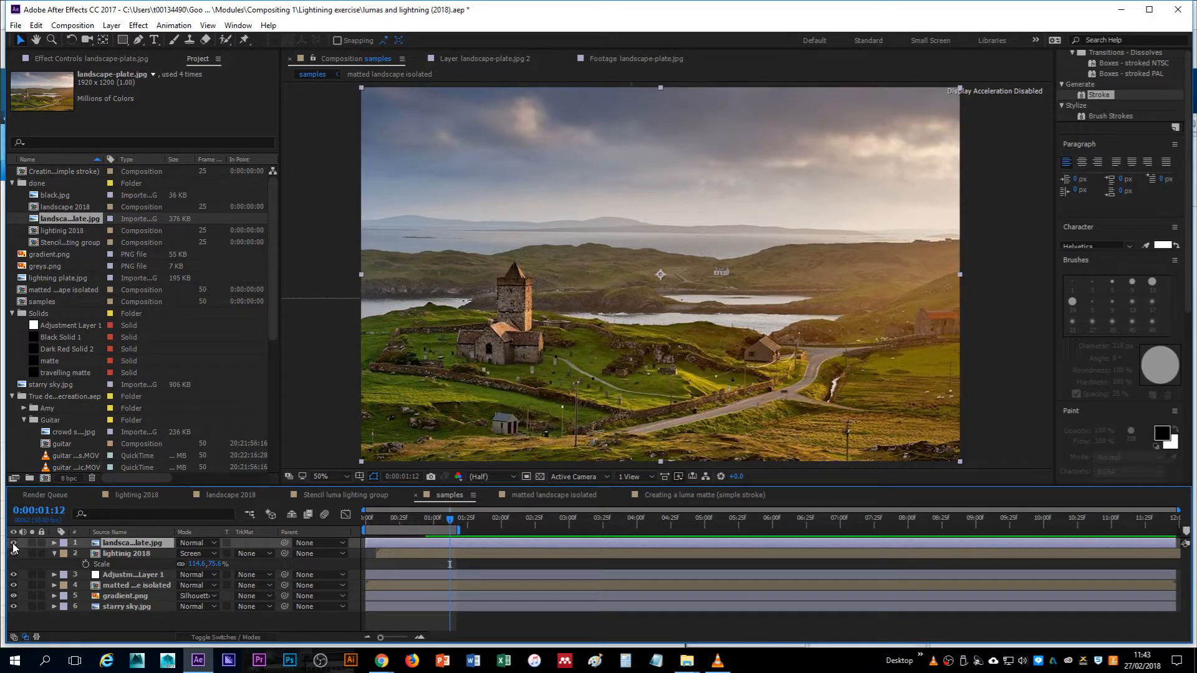
click(31, 607)
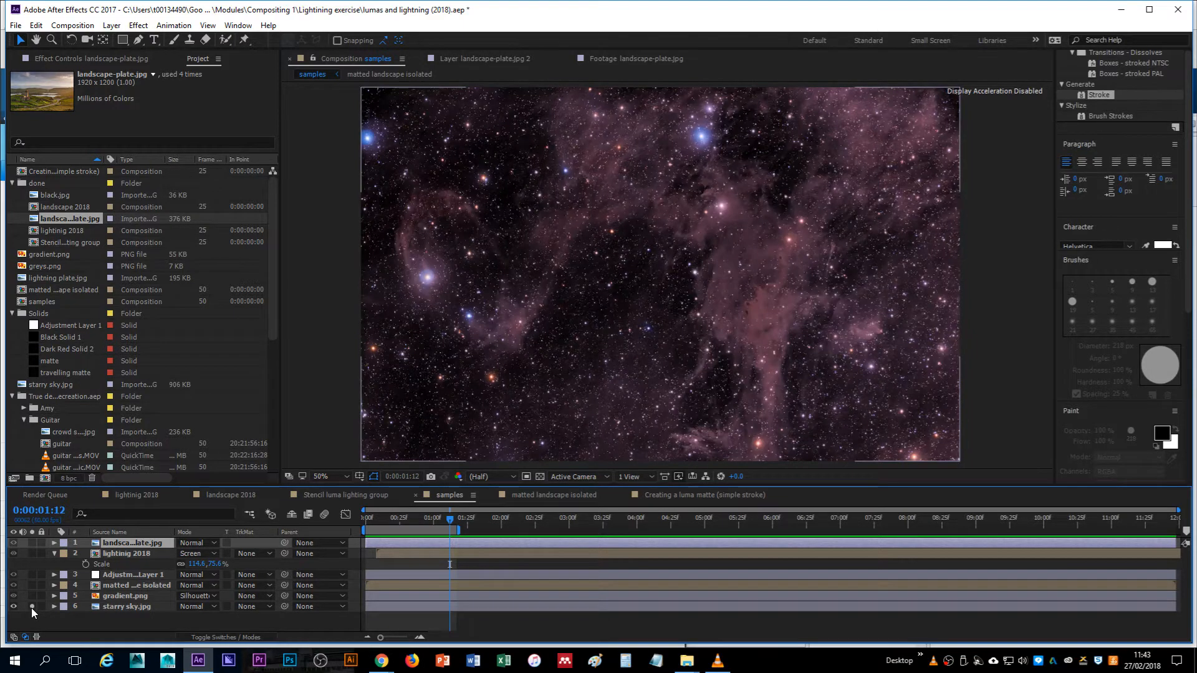
click(31, 608)
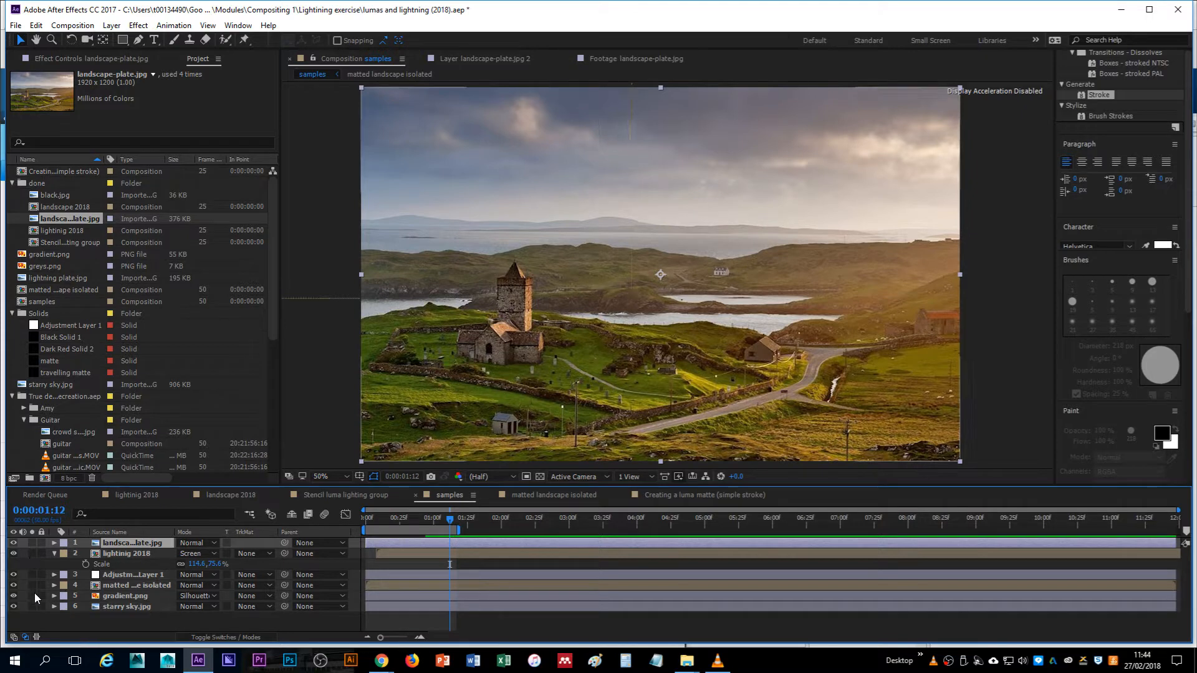
click(13, 543)
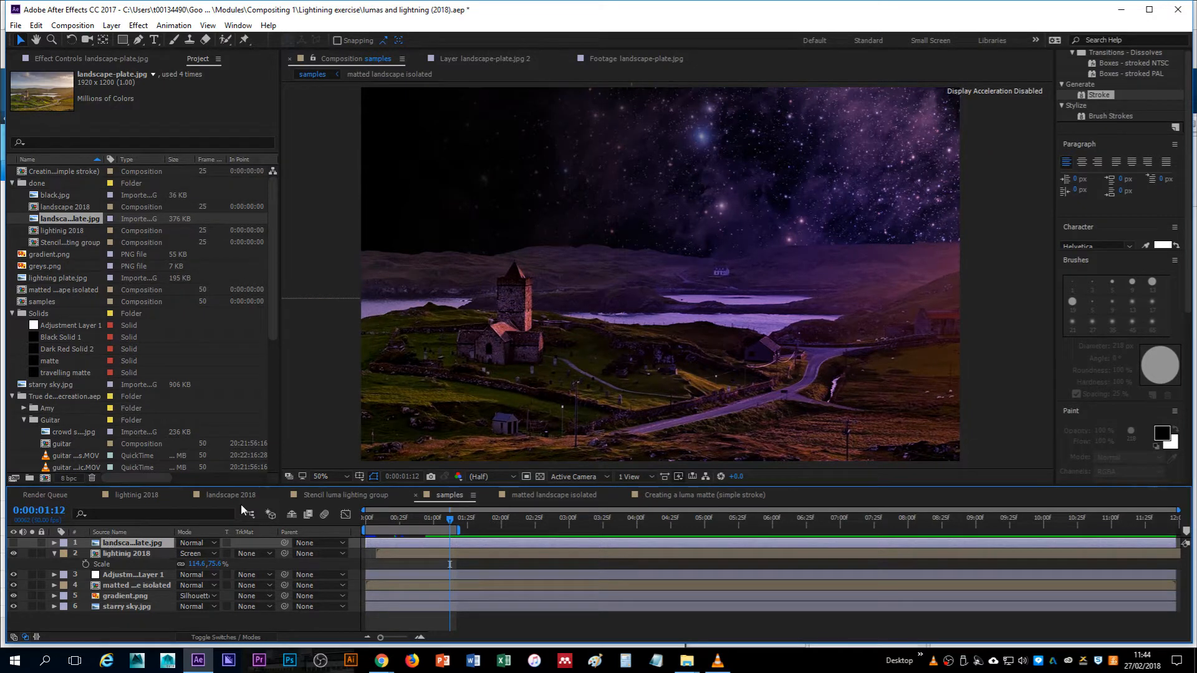
Set the upper layer of the matted landscape isolated composition to Normal blending, hide it, and check the effect in the samples composition
click(551, 494)
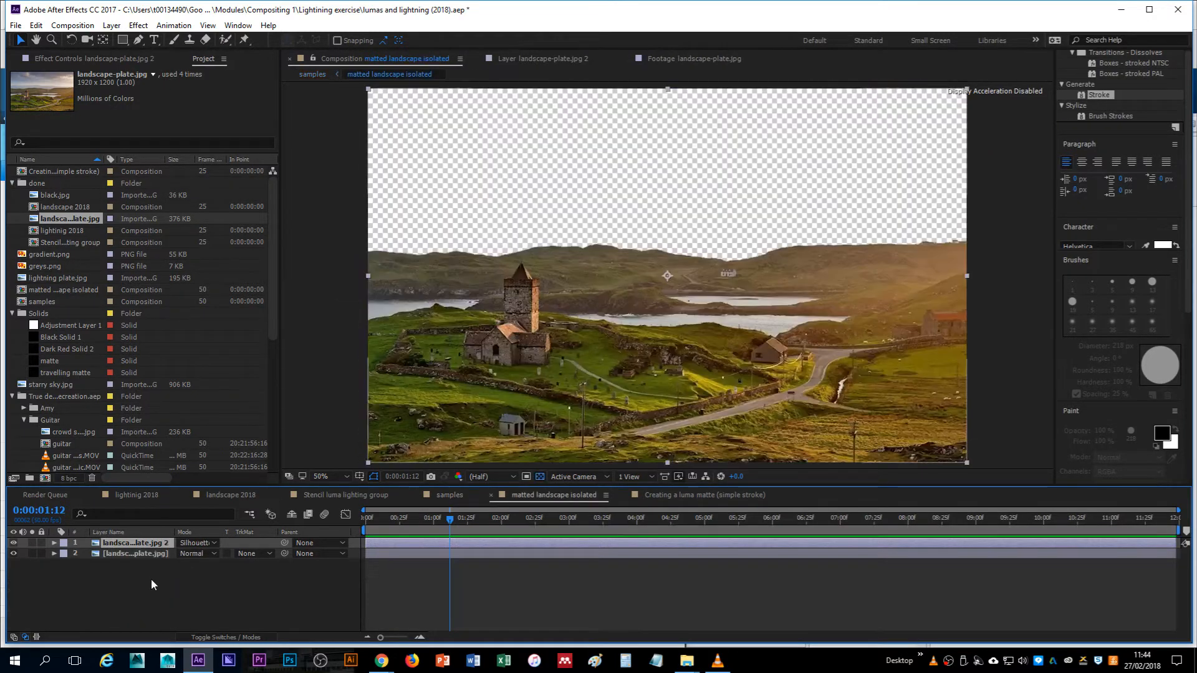
click(214, 543)
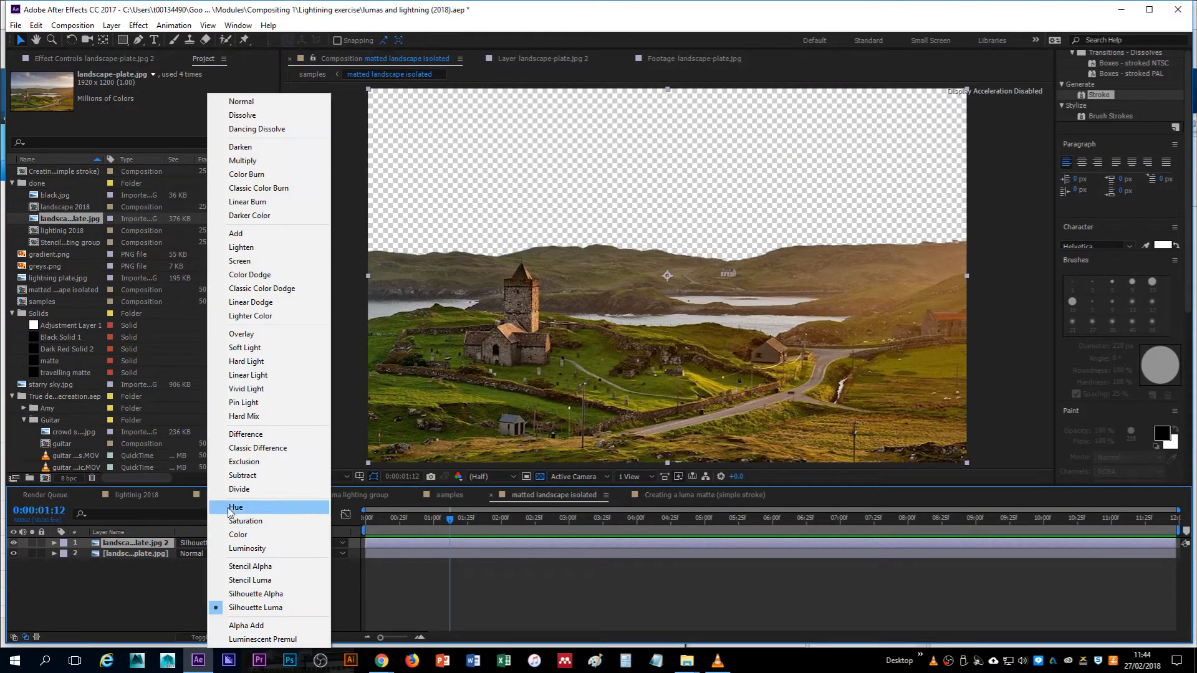
click(241, 101)
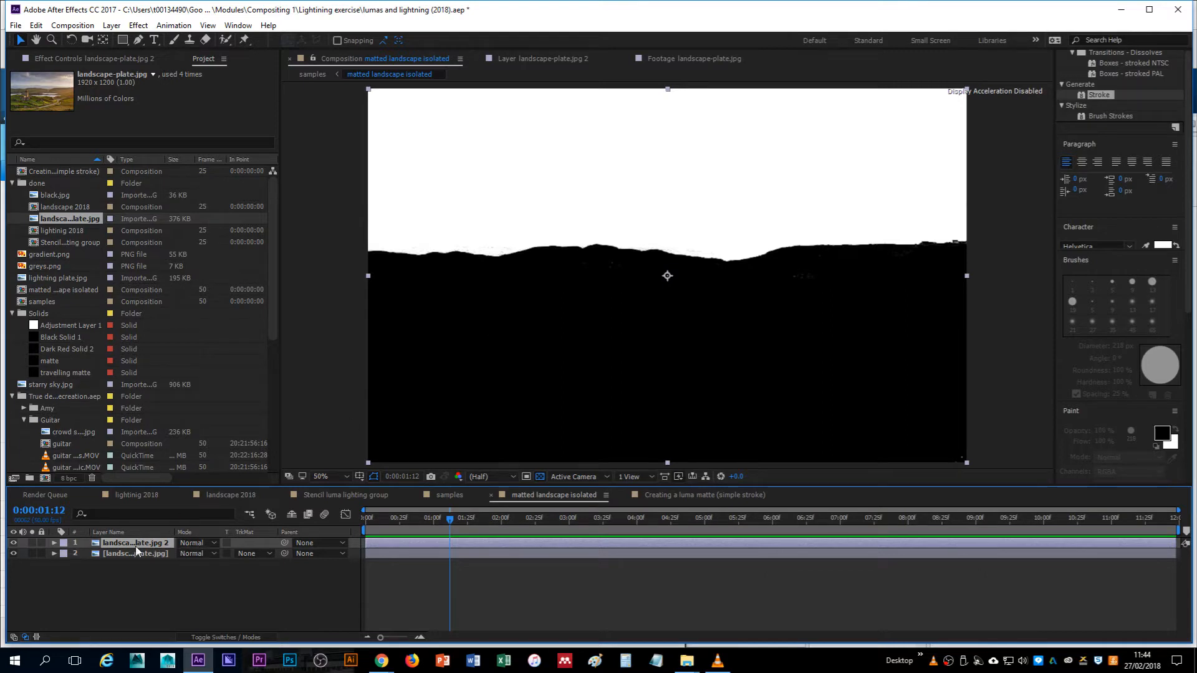
click(14, 543)
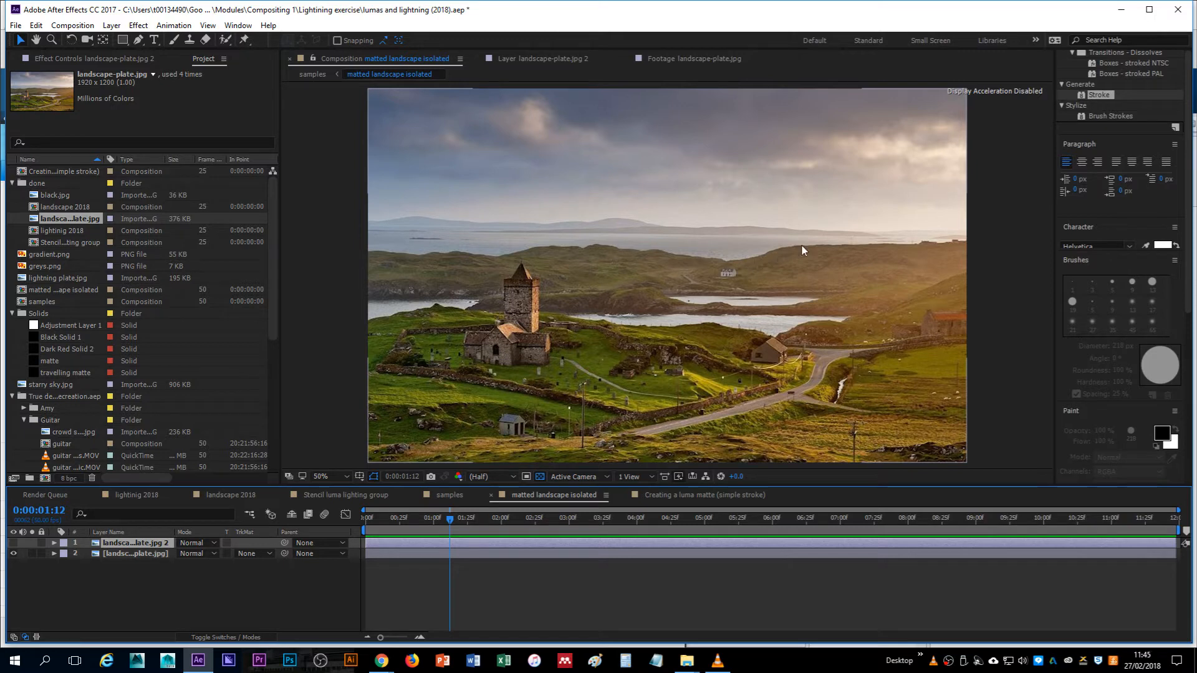
click(450, 495)
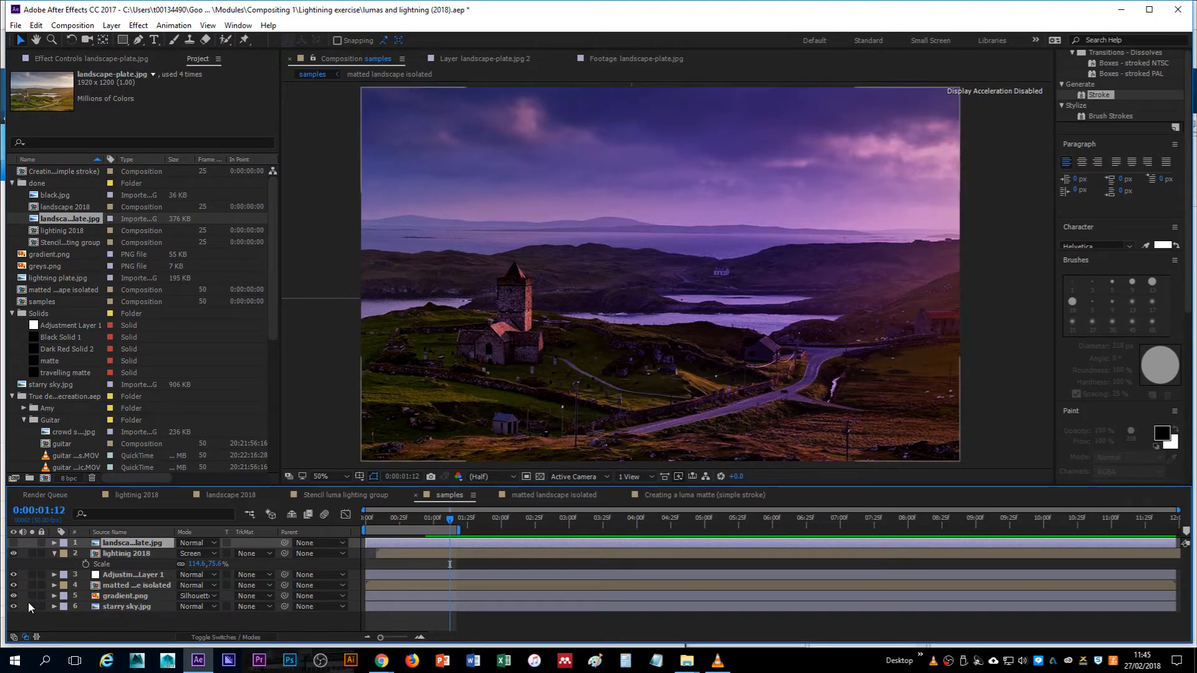
Set the upper layer of the matted landscape isolated composition back to Silhouette Luma and make it visible again
click(540, 492)
click(209, 543)
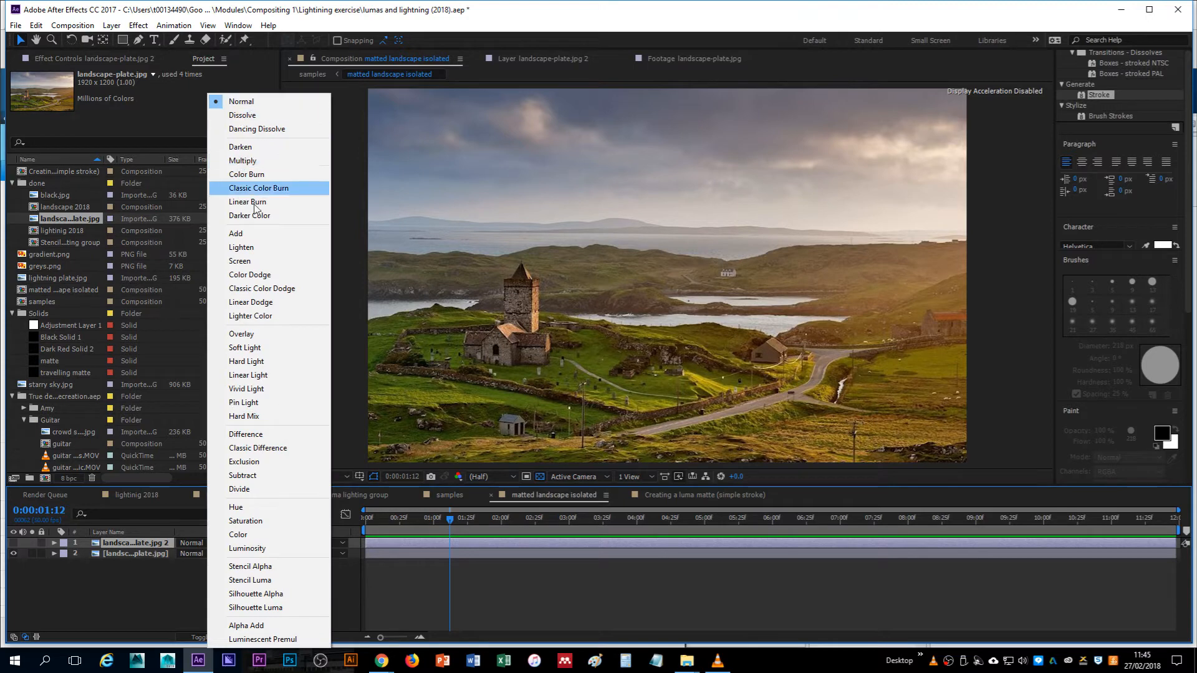
click(284, 608)
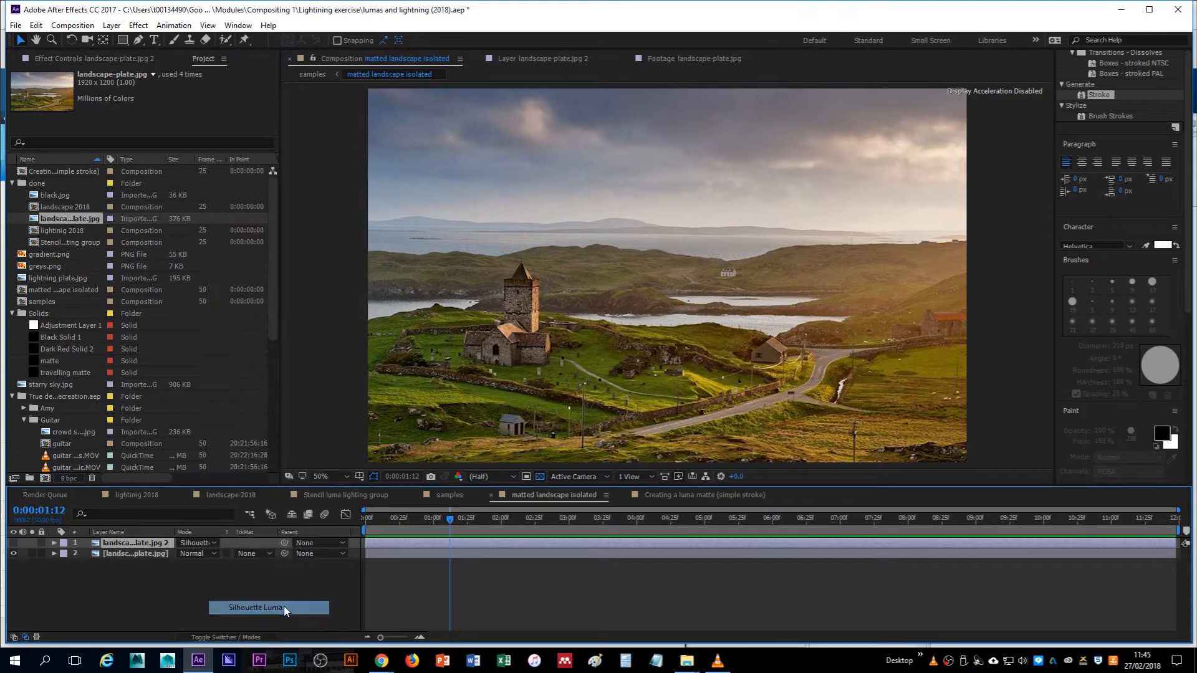
click(244, 513)
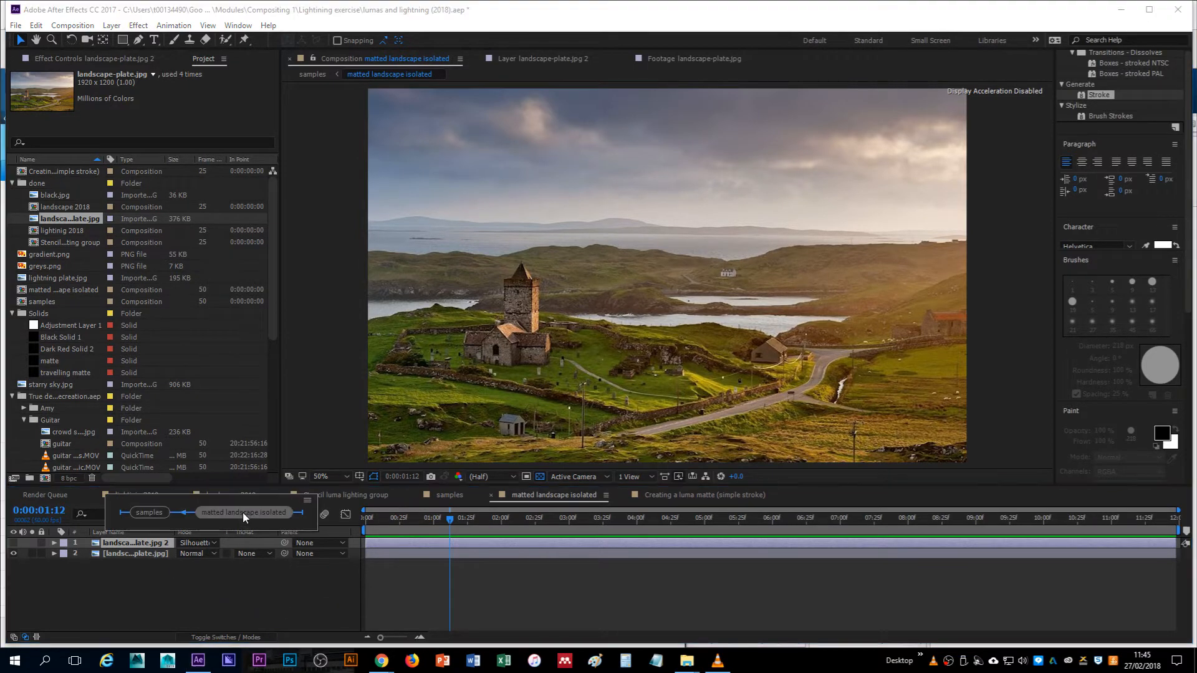
click(159, 511)
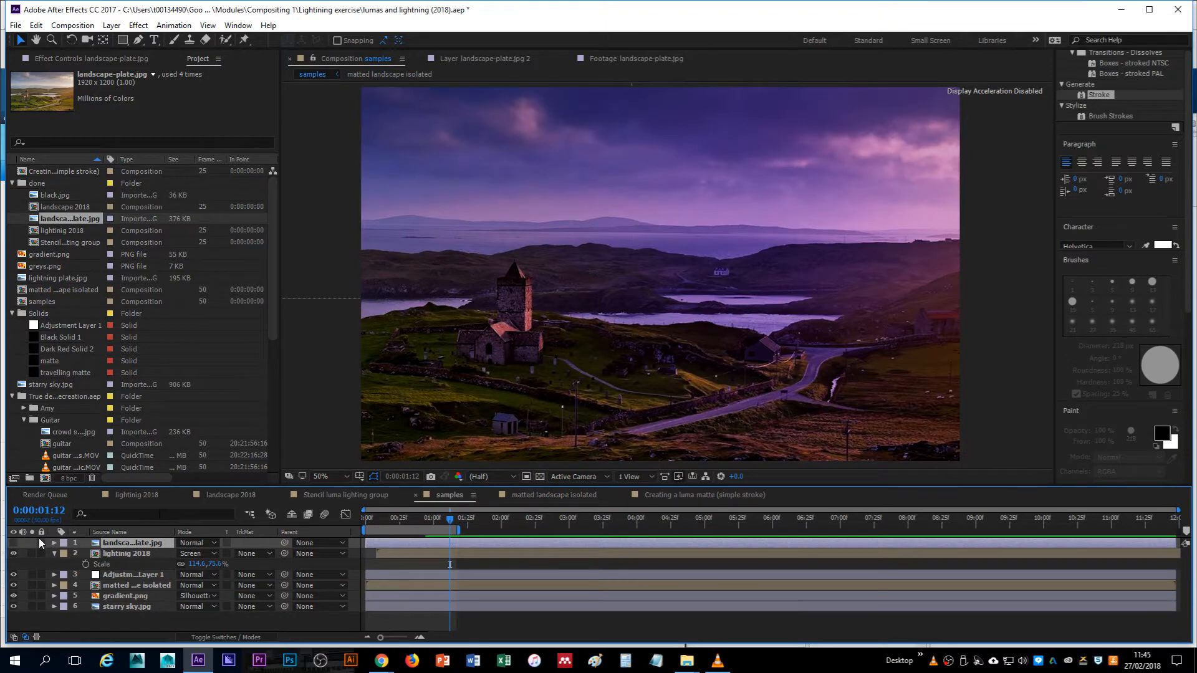
click(357, 493)
click(449, 495)
click(543, 495)
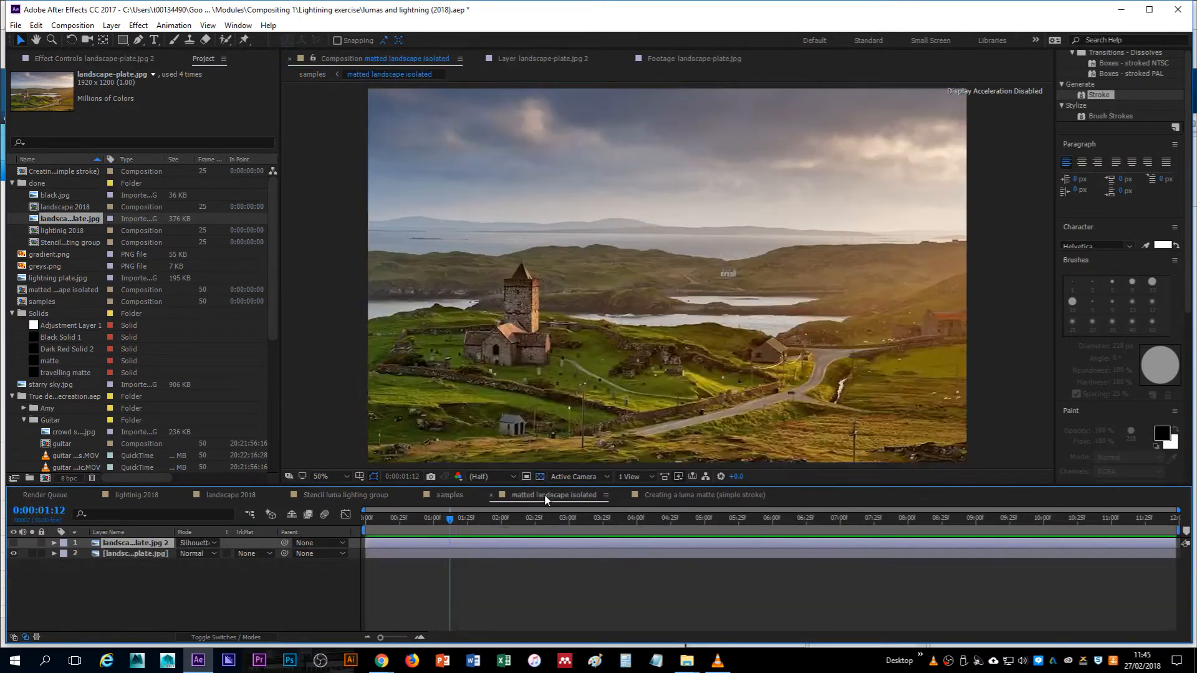
click(14, 544)
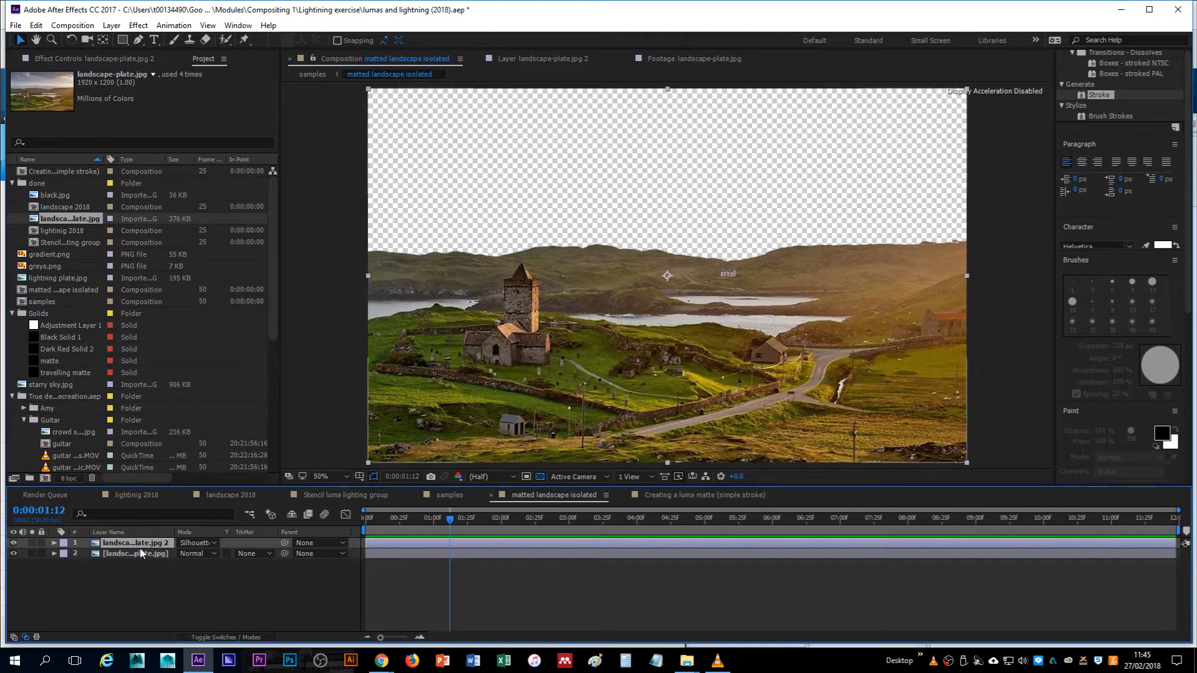
Review the night composite in the samples composition and show the original landscape plate over it for comparison
click(251, 515)
click(150, 516)
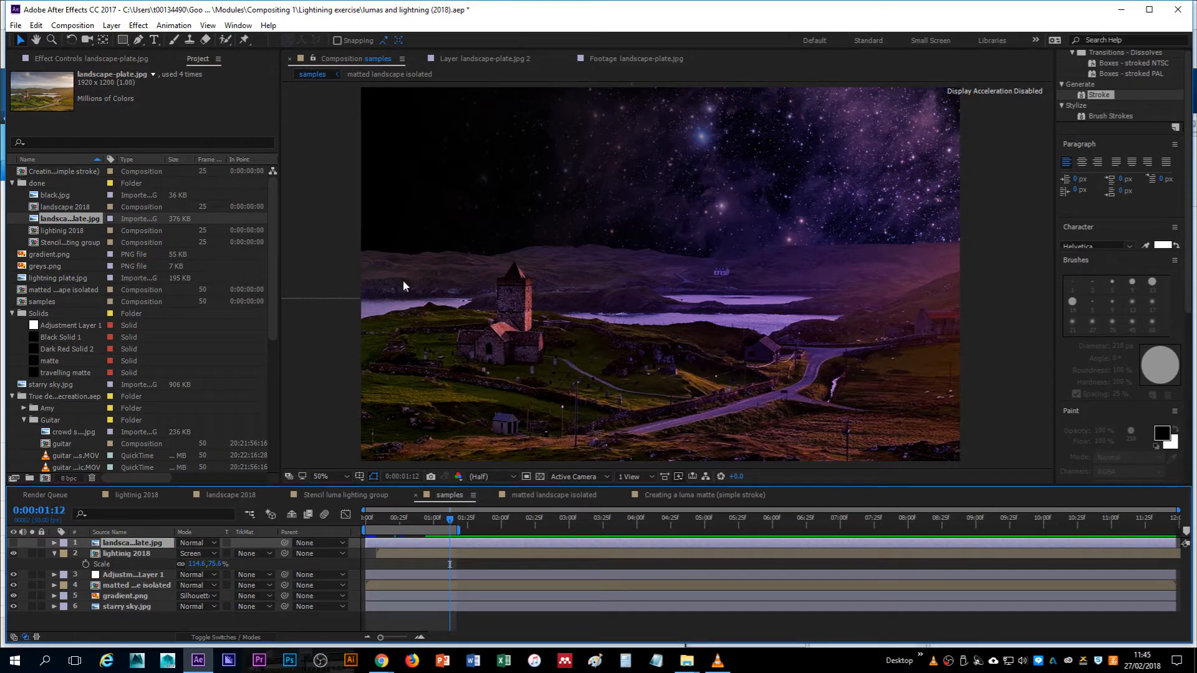
click(14, 543)
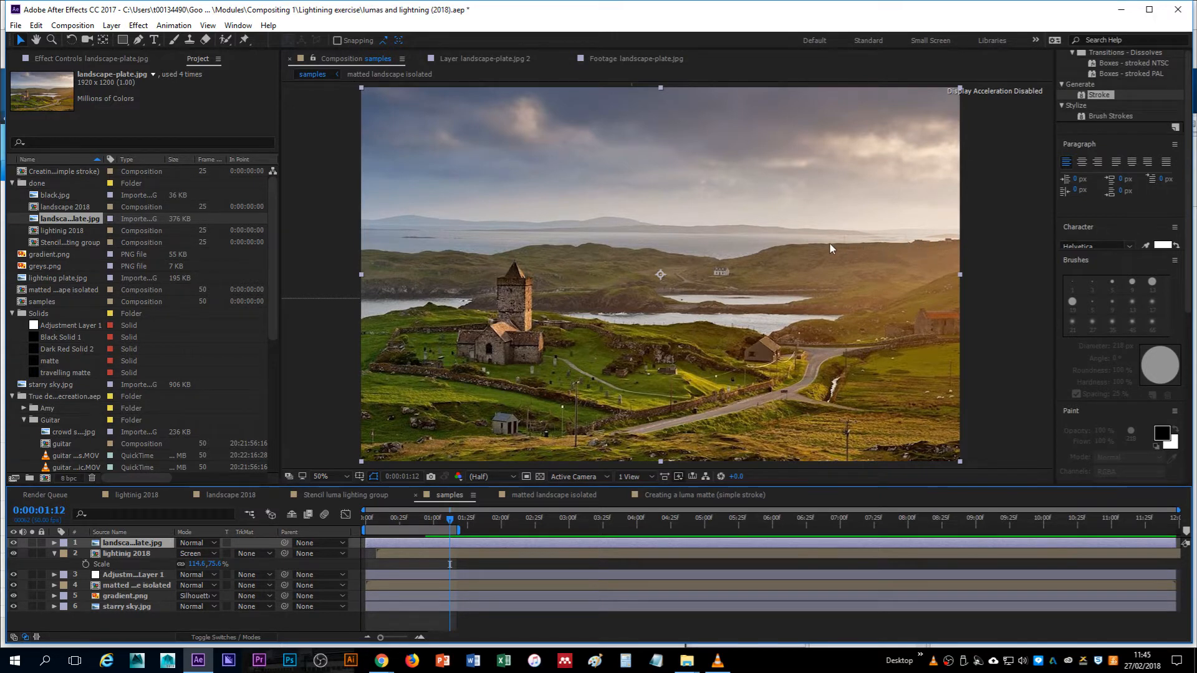
In the matted landscape isolated composition, delete the black-and-white matte layer and duplicate the remaining landscape plate layer
click(527, 496)
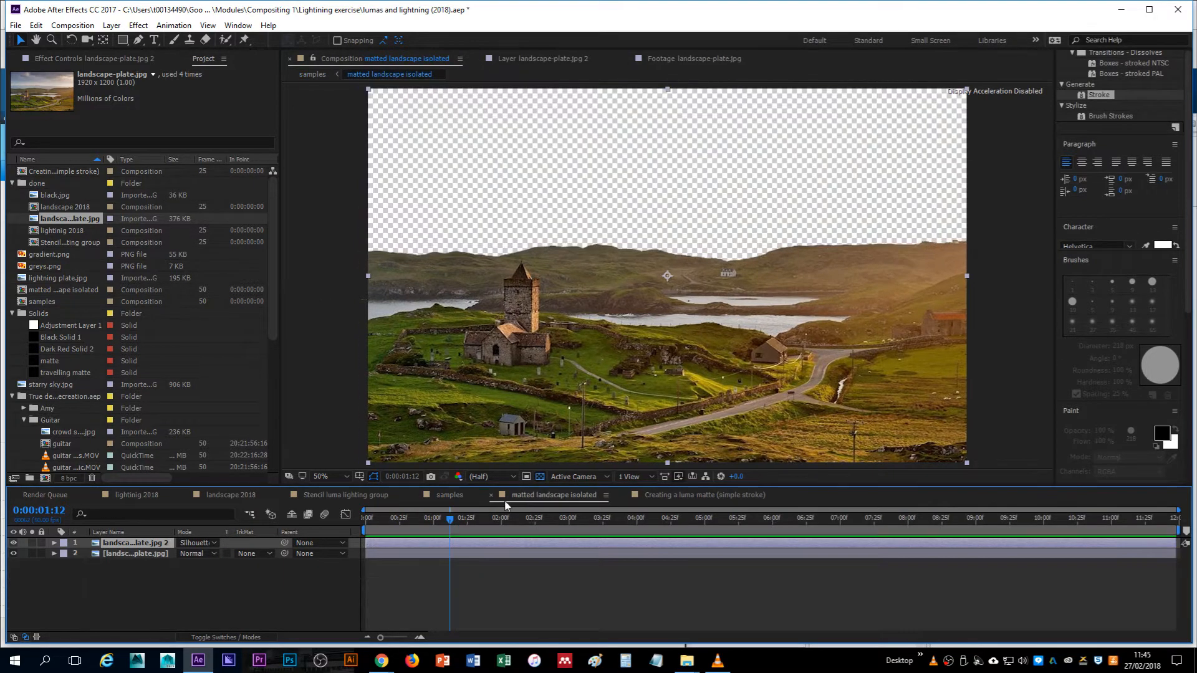
click(214, 542)
click(244, 100)
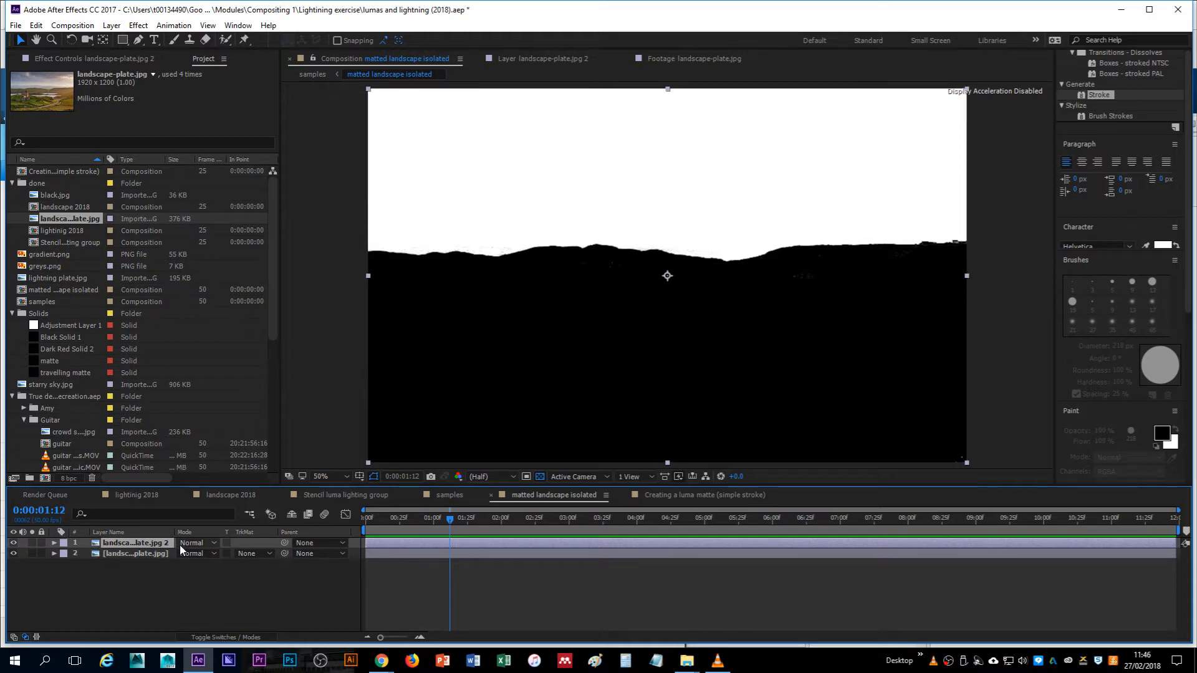
key(Delete)
click(112, 546)
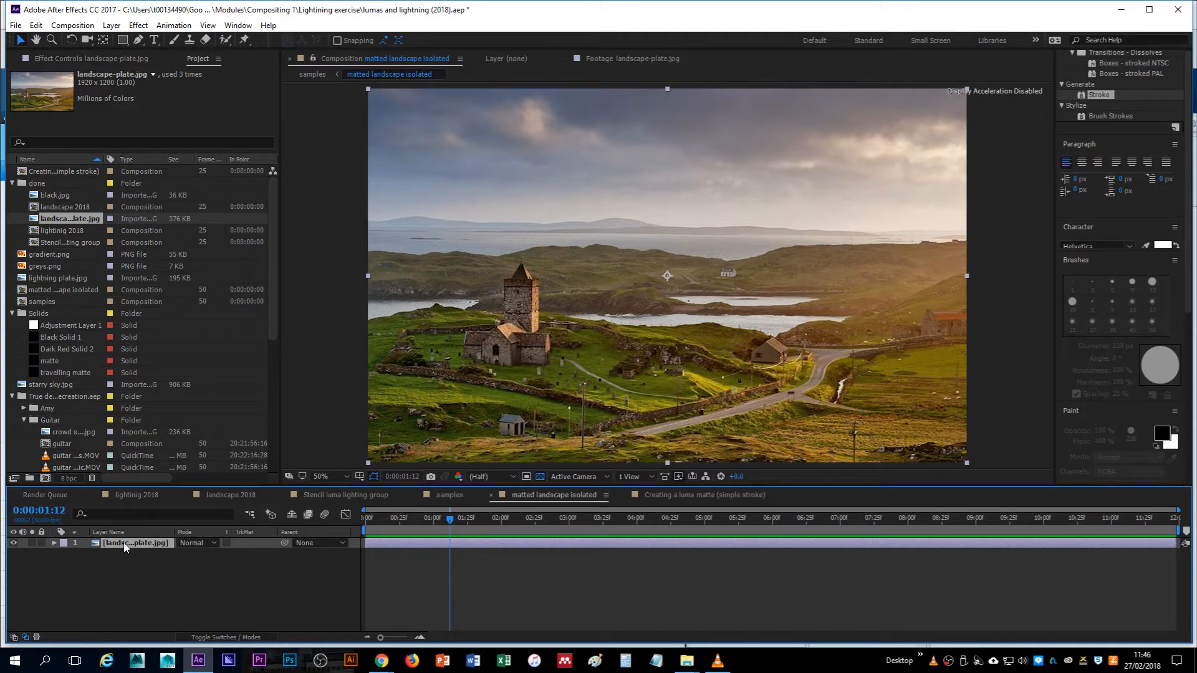
key(ctrl+d)
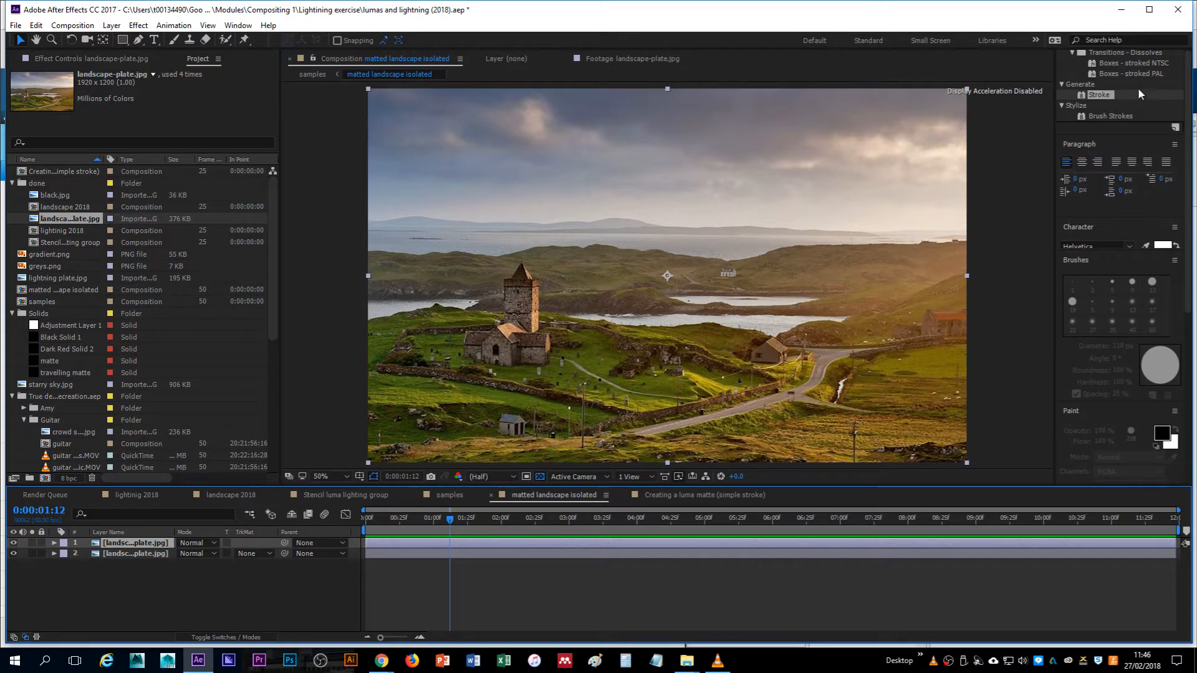
Apply the Hue/Saturation effect to the upper landscape plate copy and set its Master Saturation to -100
scroll(1138, 87, up, 5)
click(1103, 226)
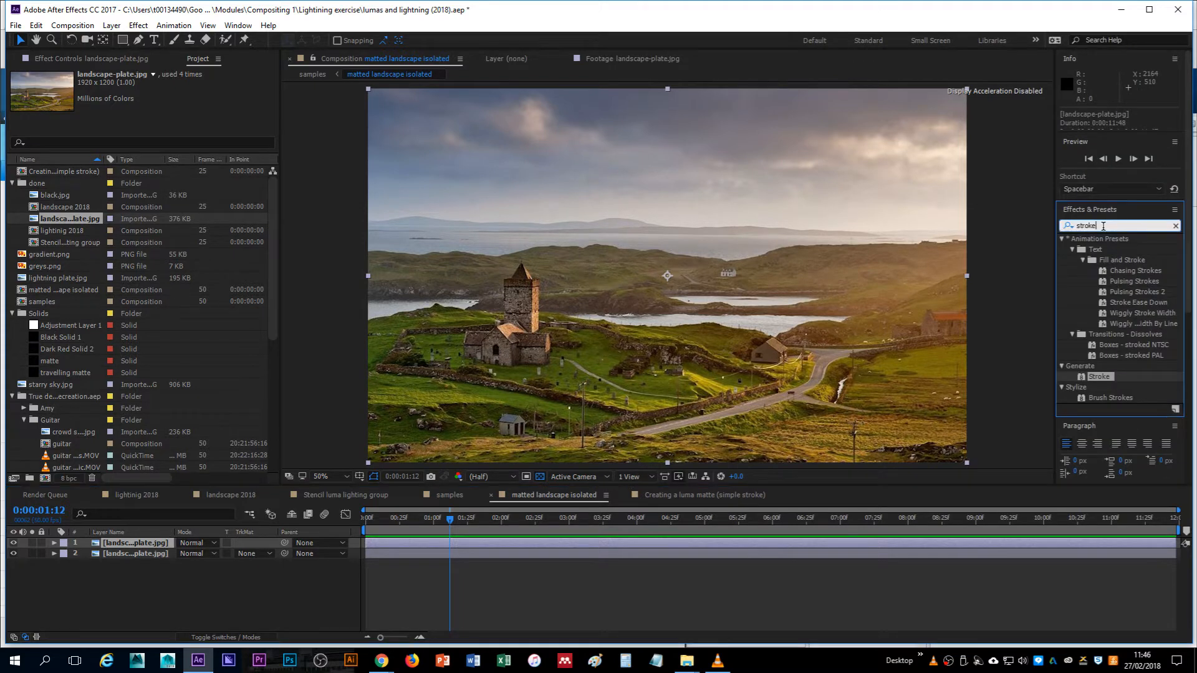
key(BackSpace)
key(BackSpace)
key(BackSpace)
key(BackSpace)
key(BackSpace)
key(BackSpace)
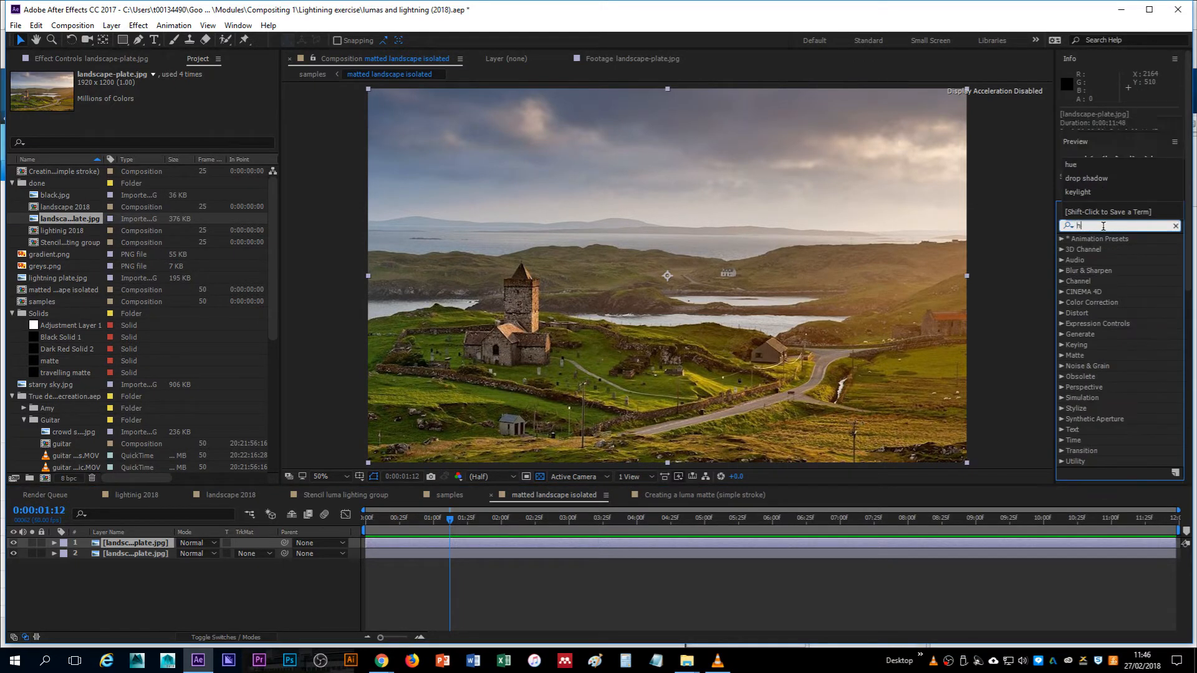
text(hue)
drag(1123, 292, 741, 332)
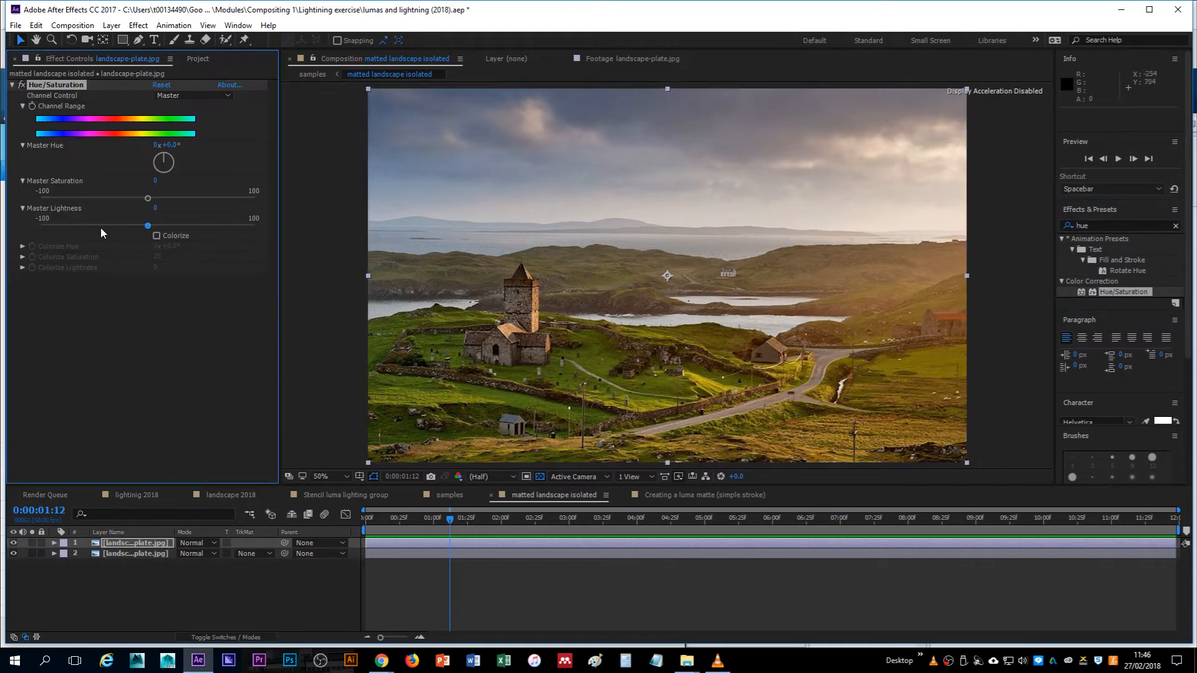
drag(147, 198, 10, 204)
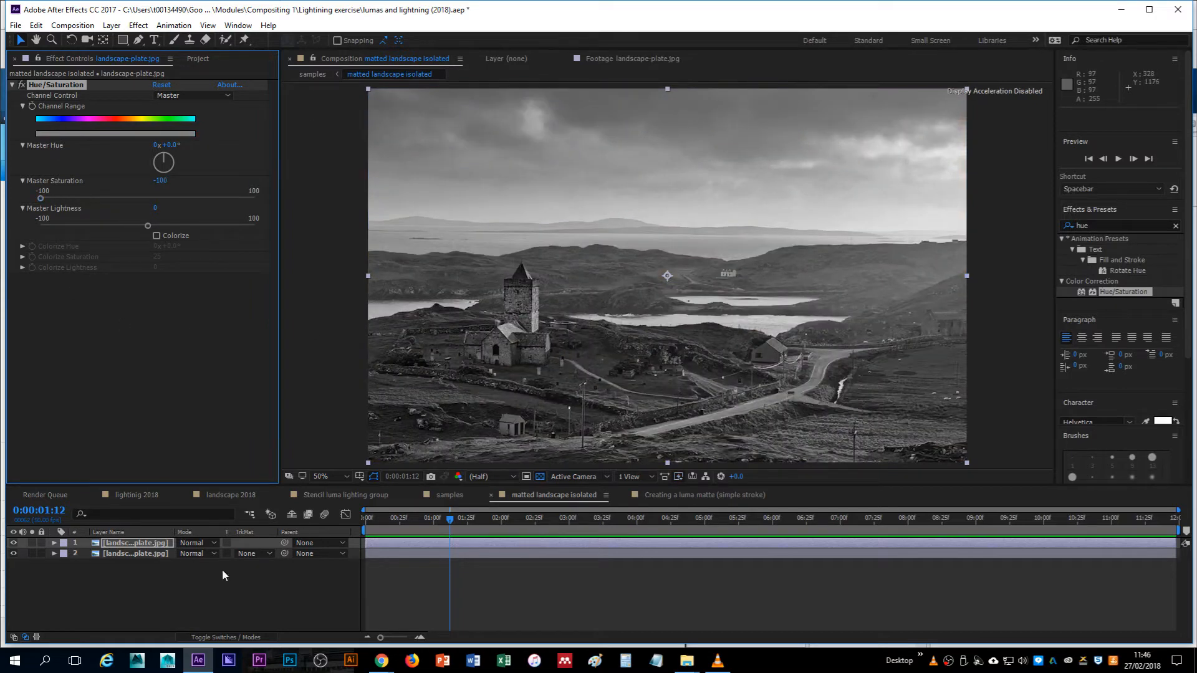
Find the Levels effect and apply it to the desaturated upper landscape plate layer
click(132, 542)
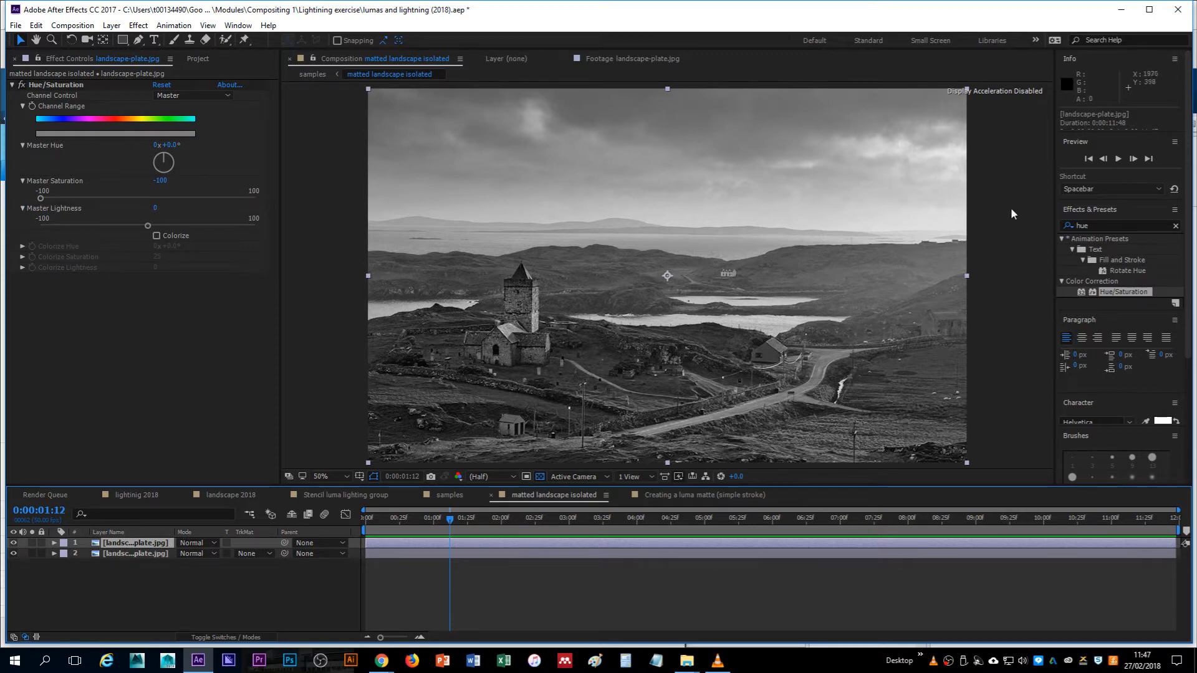
drag(1101, 226, 1065, 231)
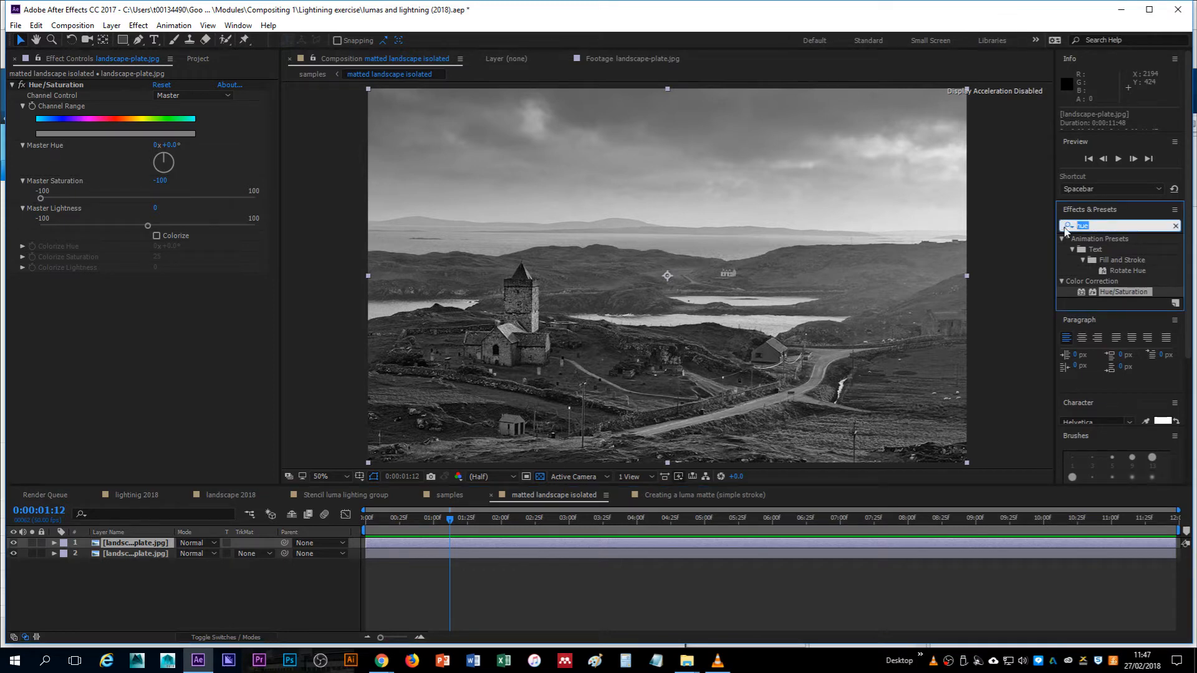
text(levels)
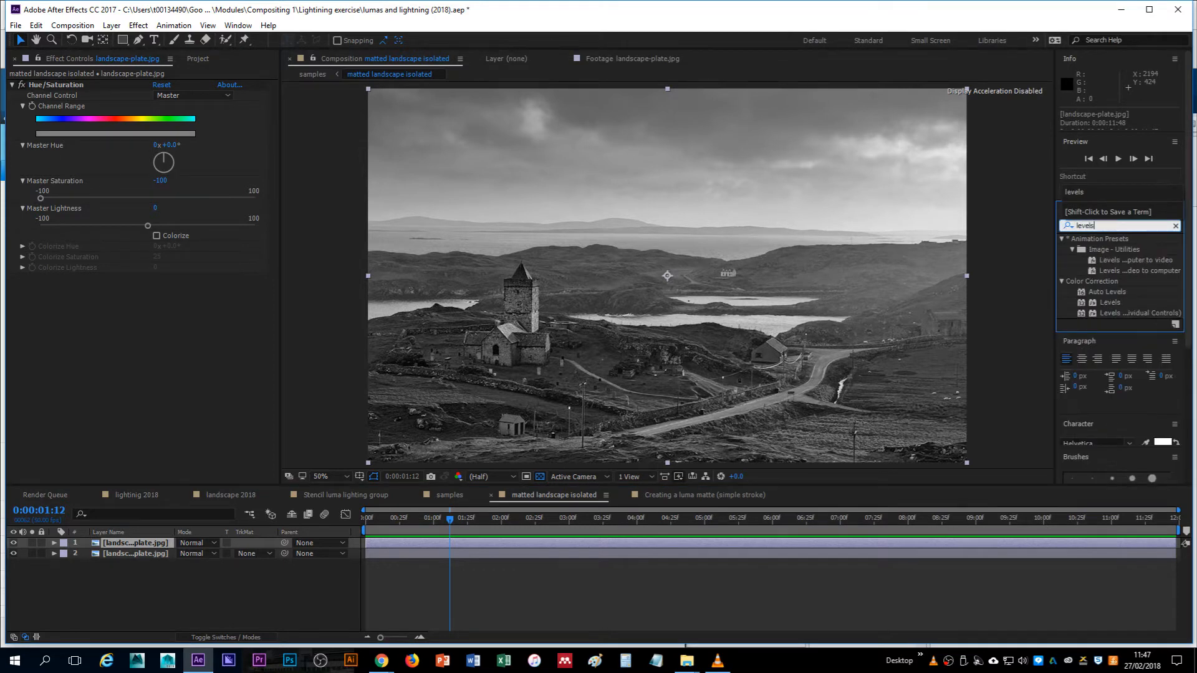
drag(1110, 304, 810, 296)
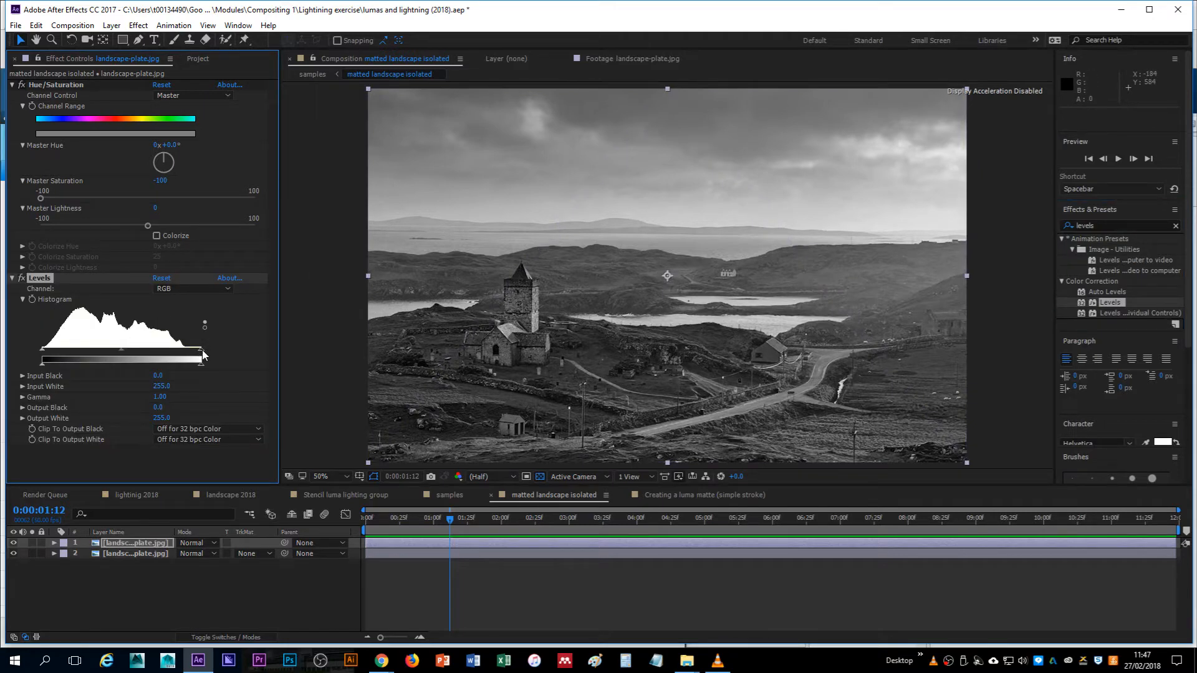
Raise the matte layer's contrast in Levels with Input Black 93, Input White 140 and Gamma 0.70
drag(203, 355, 134, 351)
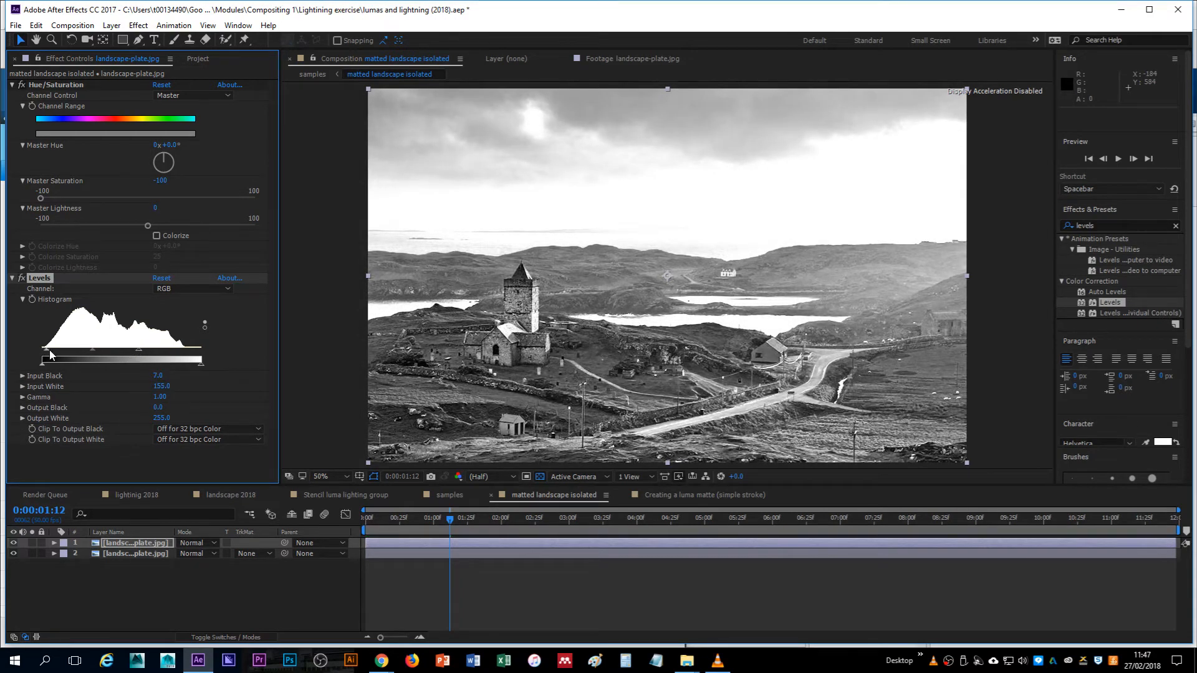
drag(45, 352, 135, 354)
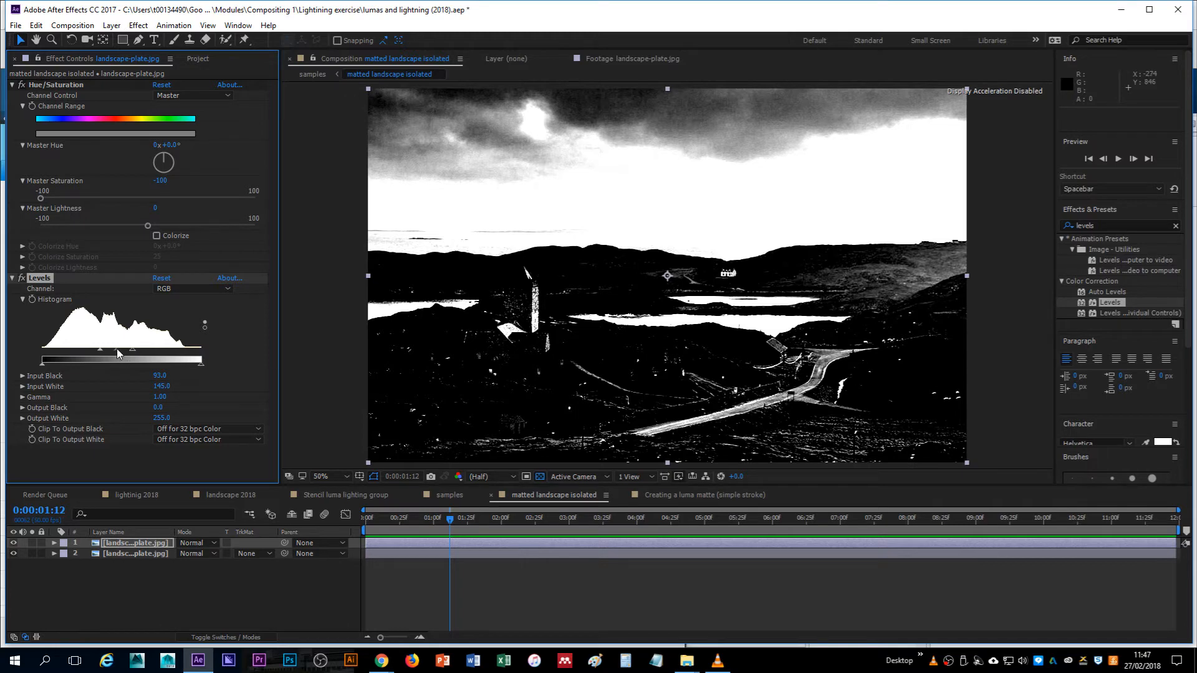
drag(117, 351, 132, 354)
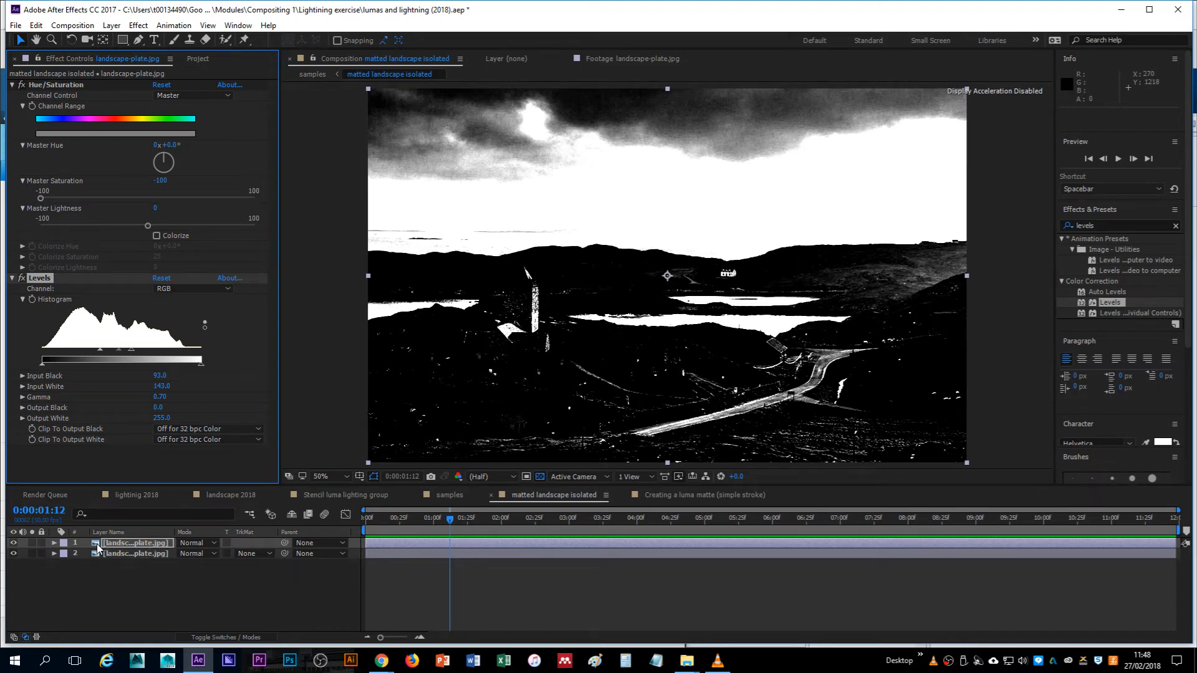
Activate the Brush tool and dock the Paint panel in its own enlarged column beside the composition view
click(173, 40)
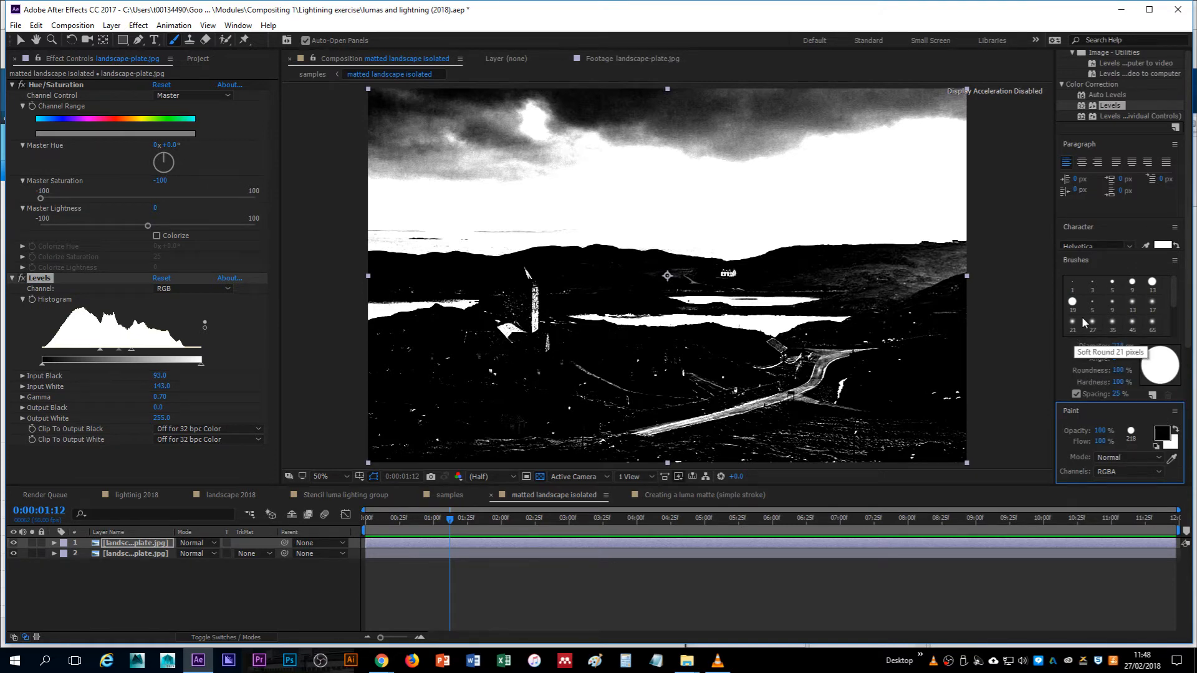
scroll(1063, 433, up, 3)
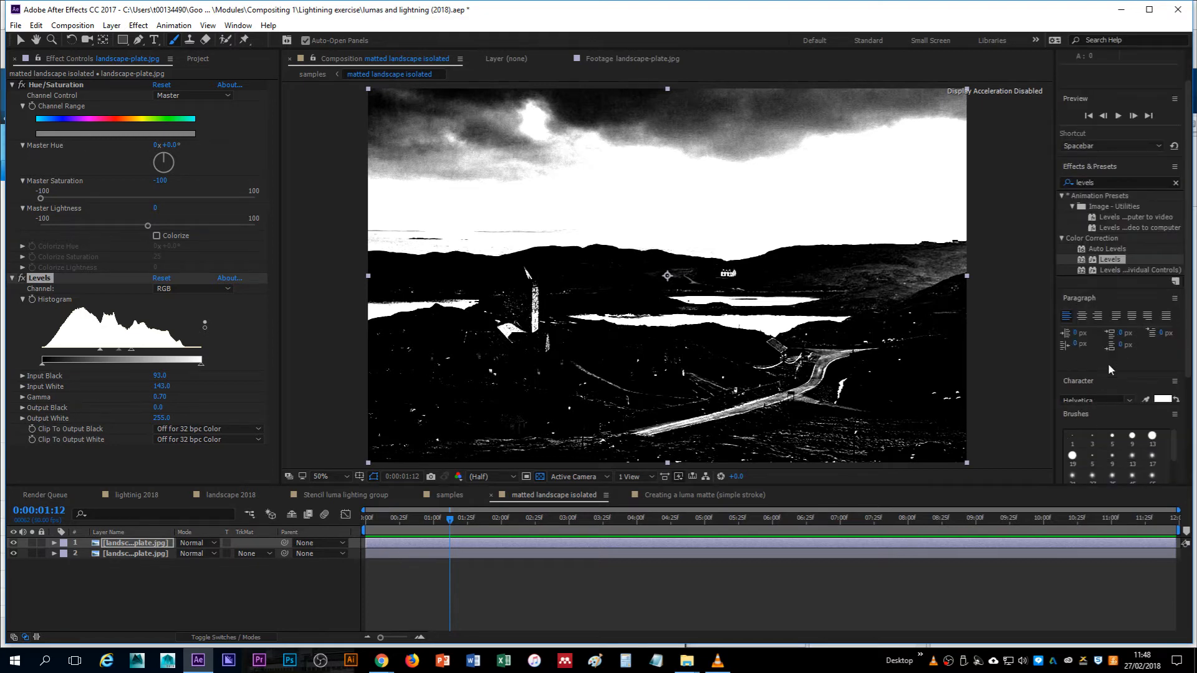
scroll(1109, 368, up, 1)
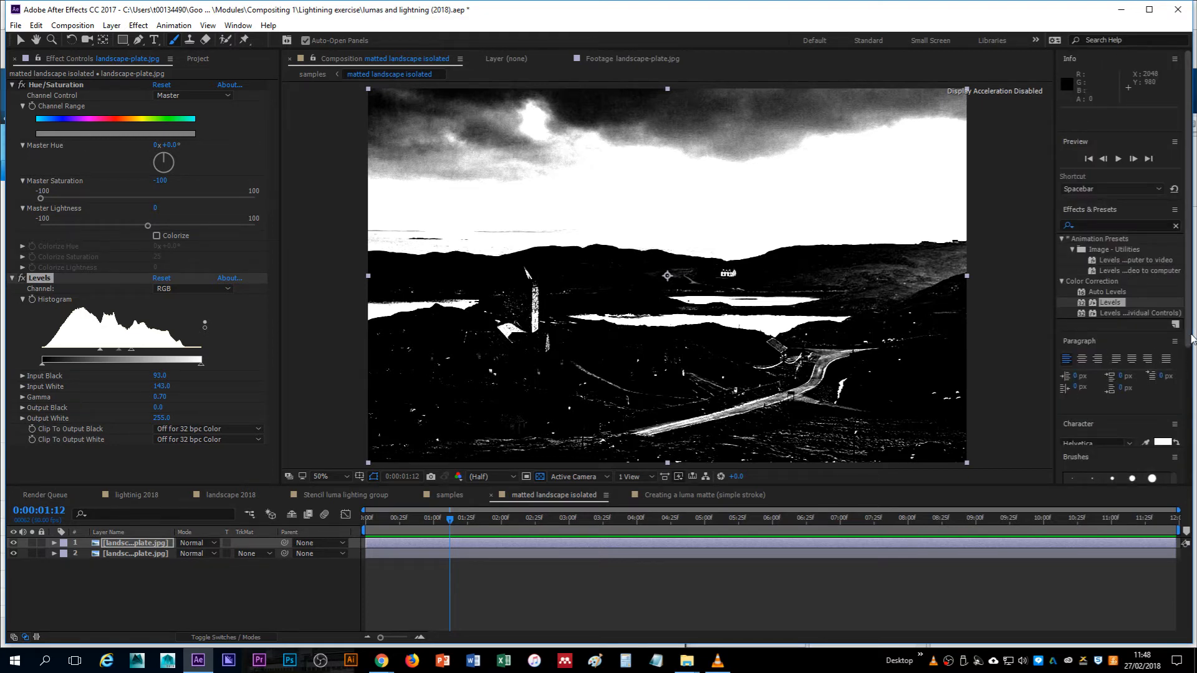
drag(1190, 332, 1192, 474)
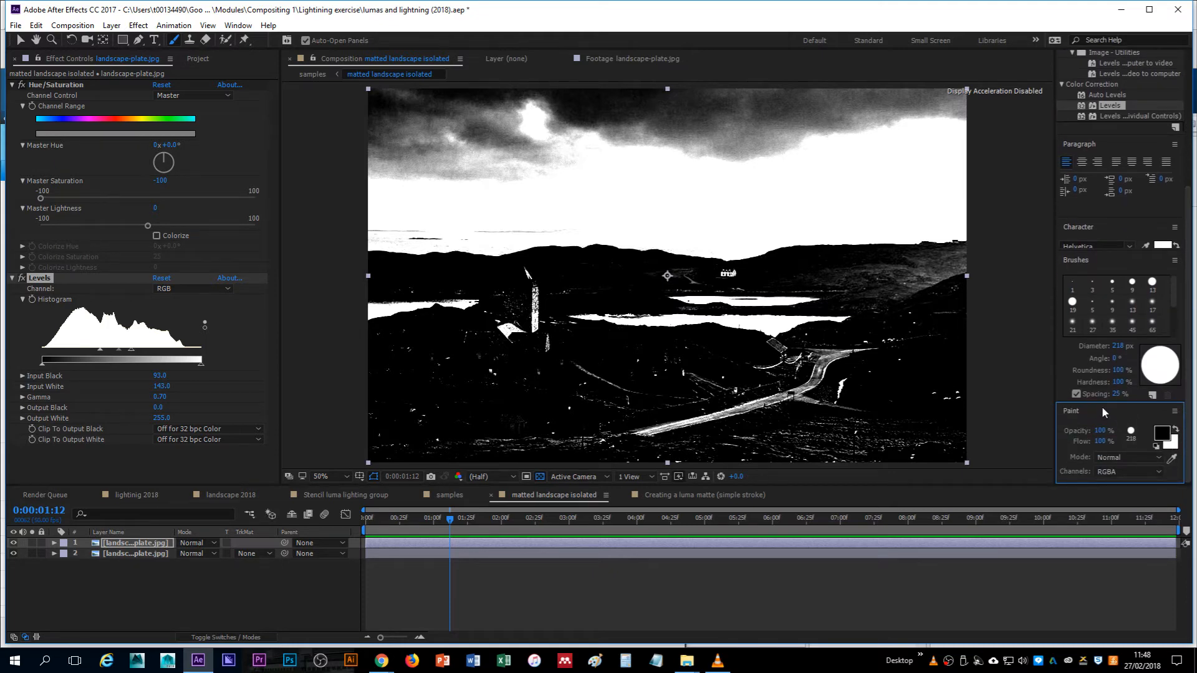
drag(1102, 412, 1042, 330)
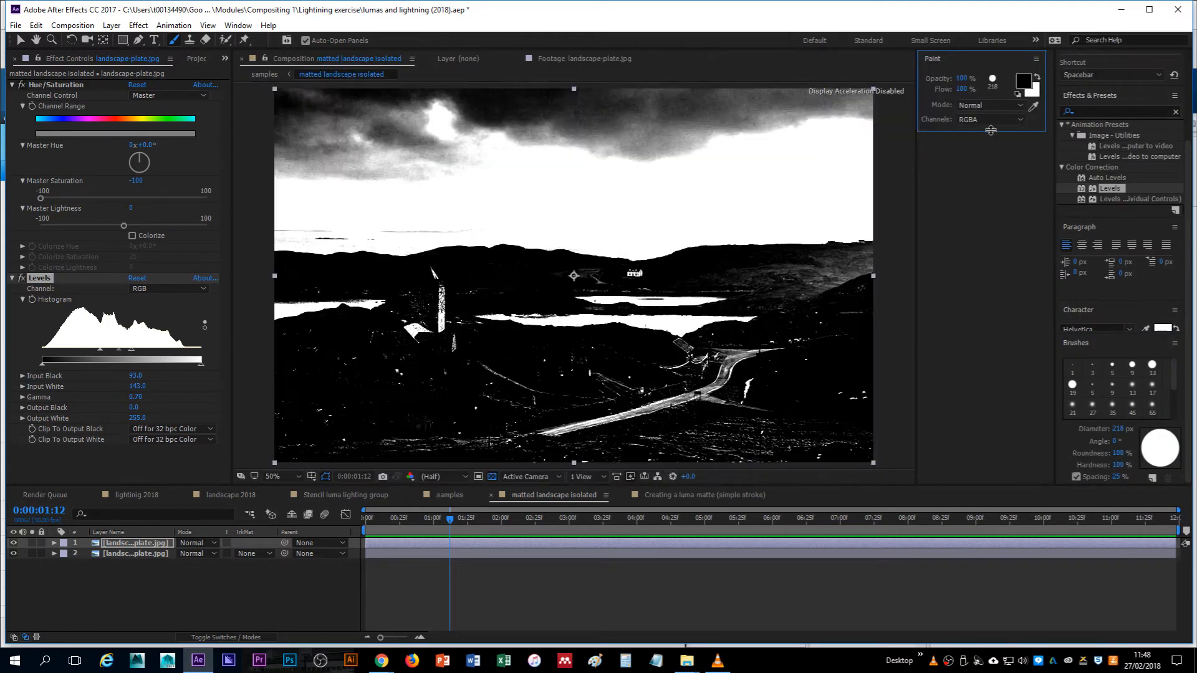
drag(991, 131, 990, 222)
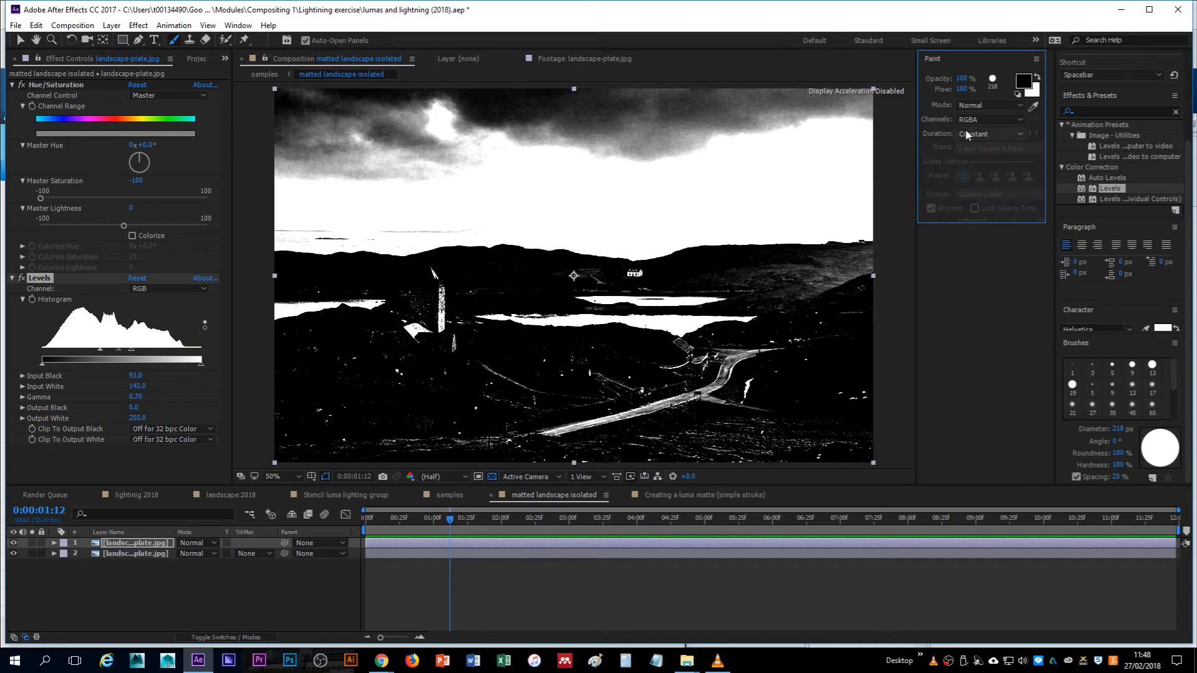
Keep the paint stroke duration at Constant and set the brush diameter to 240 px
click(1011, 135)
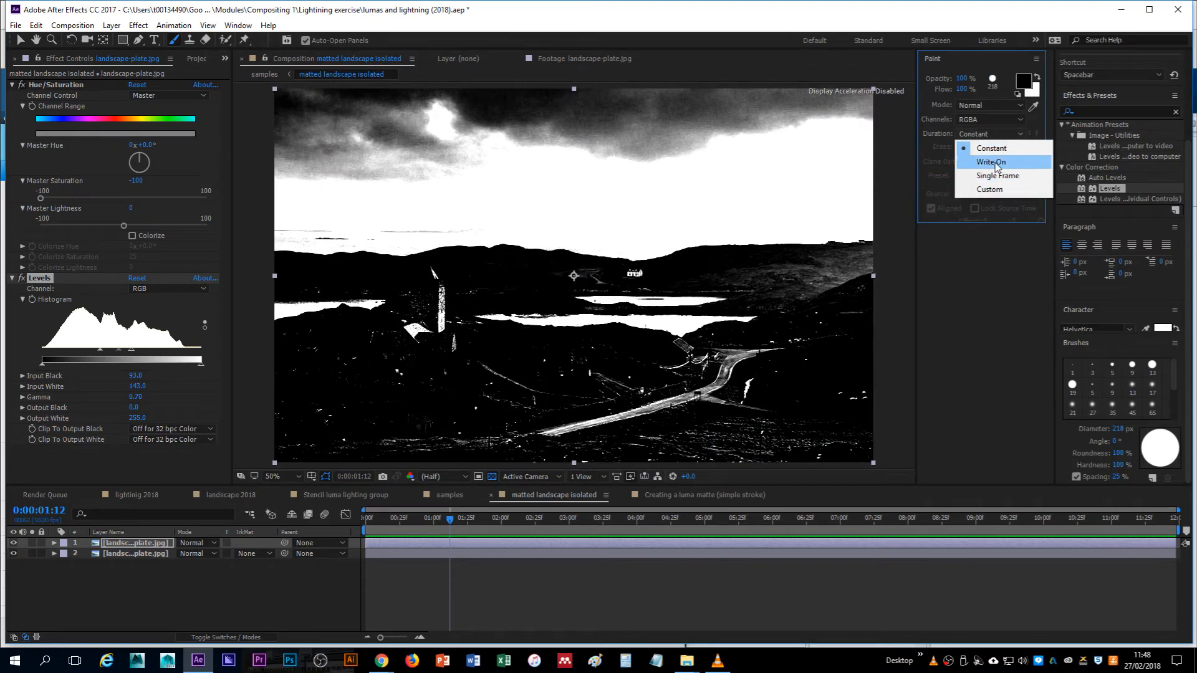
click(986, 148)
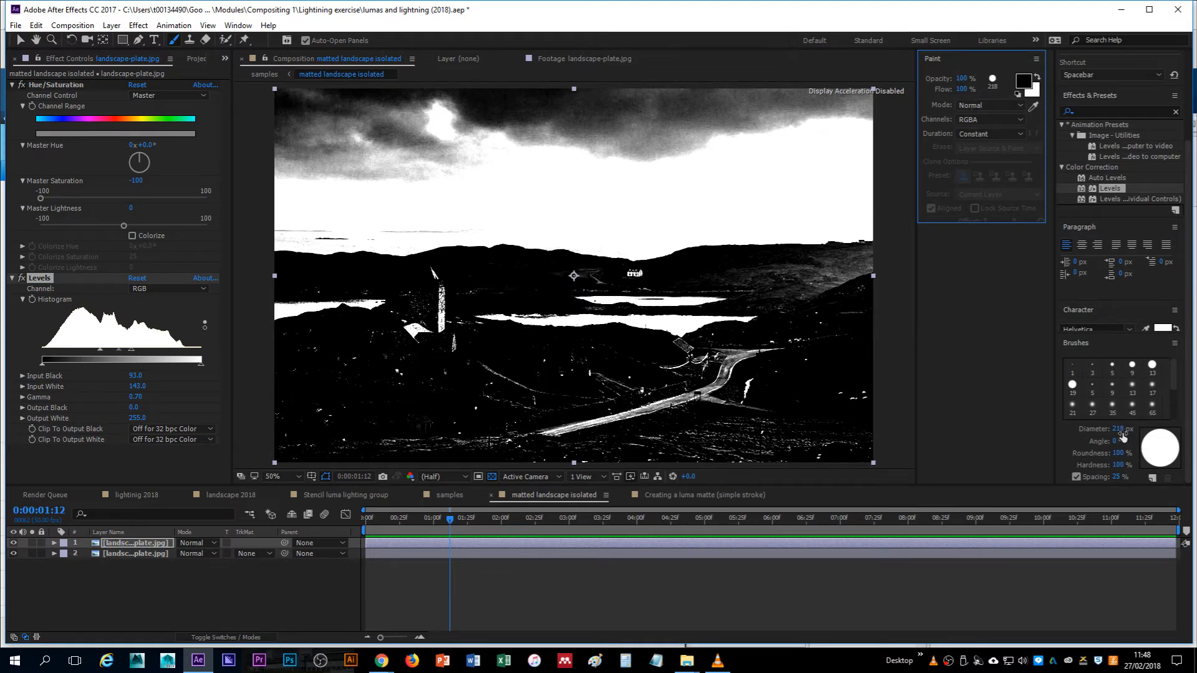
drag(1118, 429, 1127, 429)
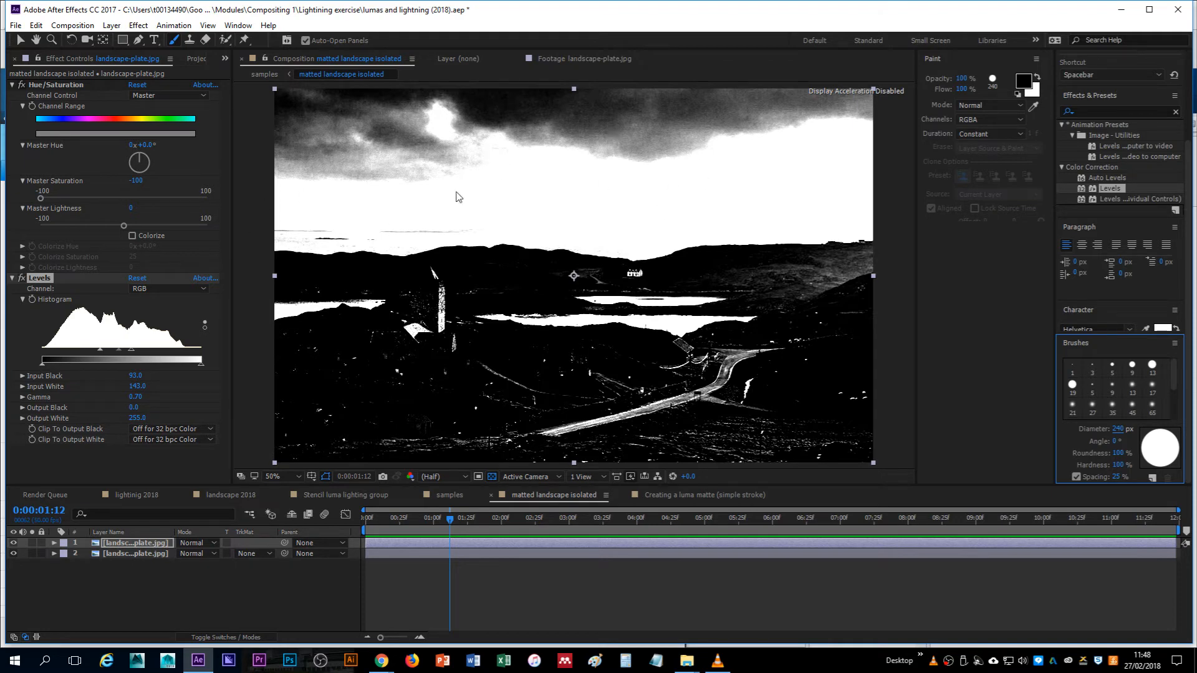
Open the upper landscape plate in its own layer view and paint all the land below the horizon solid black
double_click(98, 548)
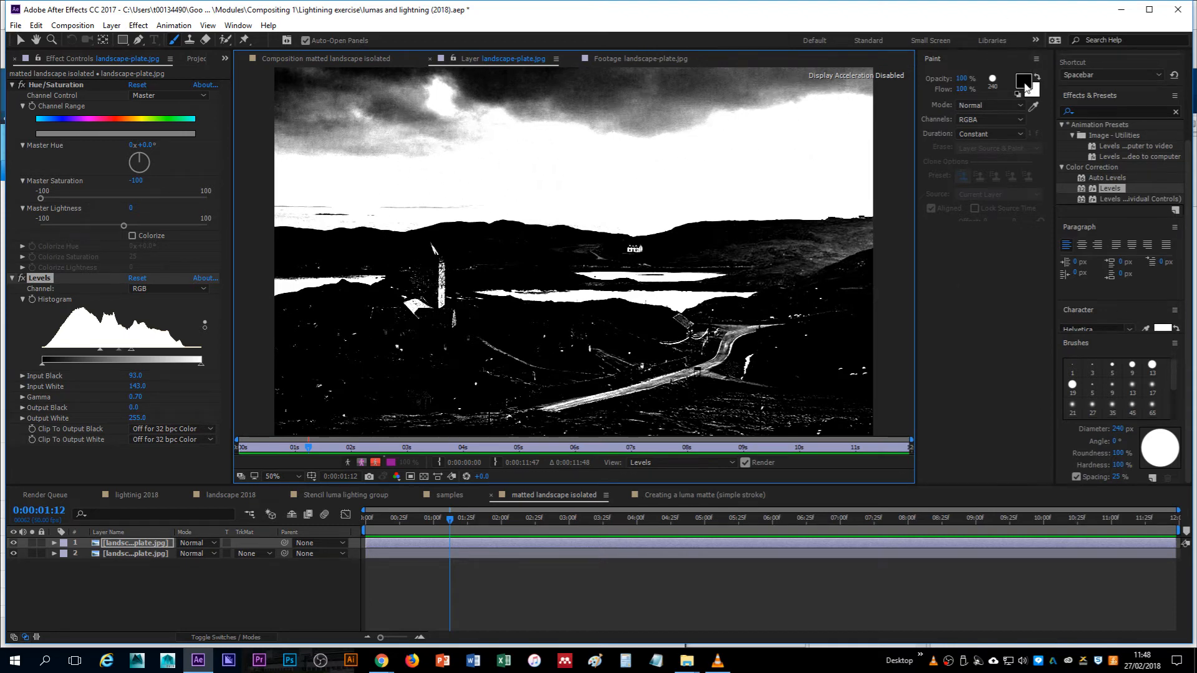
mouse_move(815, 335)
mouse_down()
mouse_move(669, 354)
mouse_move(783, 290)
mouse_move(660, 297)
mouse_move(670, 287)
mouse_move(629, 275)
mouse_move(586, 285)
mouse_up()
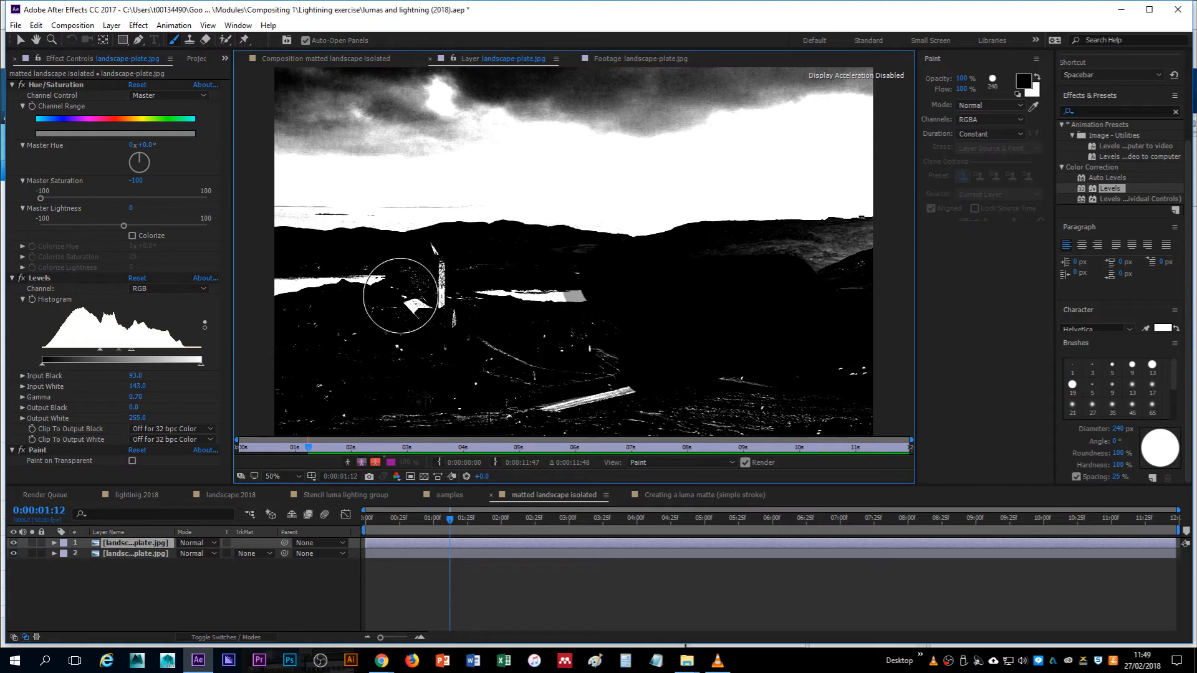
mouse_move(400, 295)
mouse_down()
mouse_move(300, 270)
mouse_move(601, 280)
mouse_move(876, 259)
mouse_move(839, 259)
mouse_move(828, 289)
mouse_move(851, 388)
mouse_move(729, 406)
mouse_move(286, 414)
mouse_move(381, 386)
mouse_move(654, 354)
mouse_move(262, 338)
mouse_move(361, 365)
mouse_move(408, 403)
mouse_move(572, 323)
mouse_up()
key(comma)
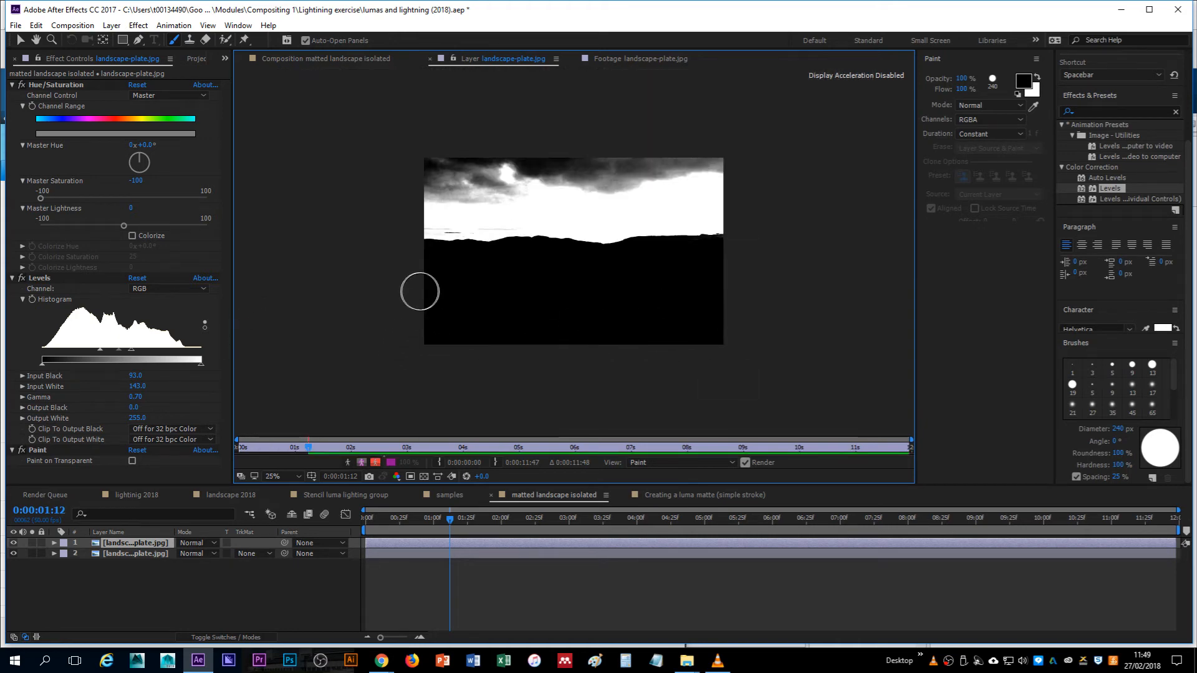
key(period)
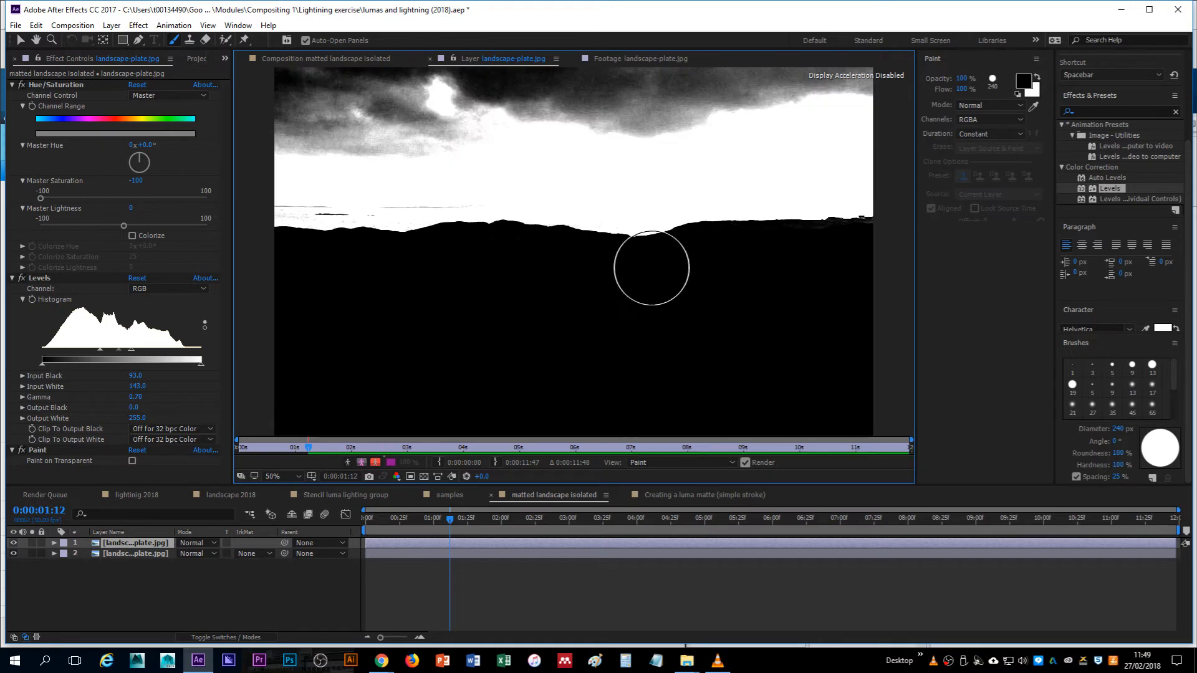
Switch the paint colour to white and paint the entire sky white down to the horizon, covering the clouds and thin dark streaks
key(comma)
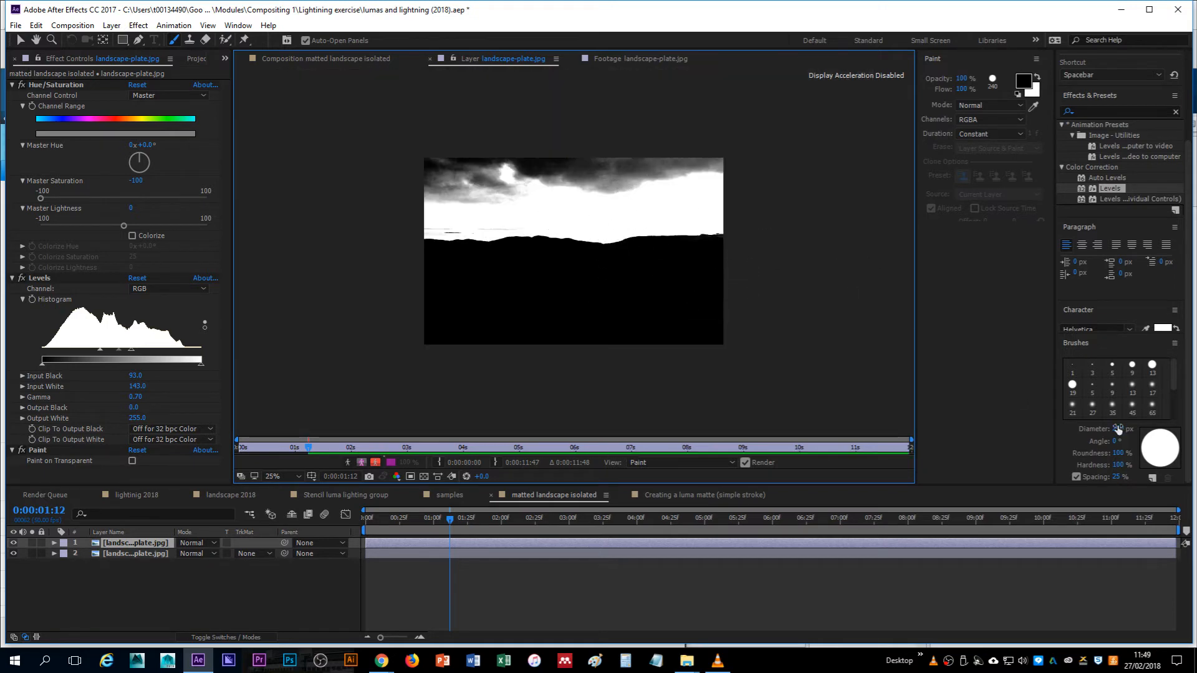
click(1037, 77)
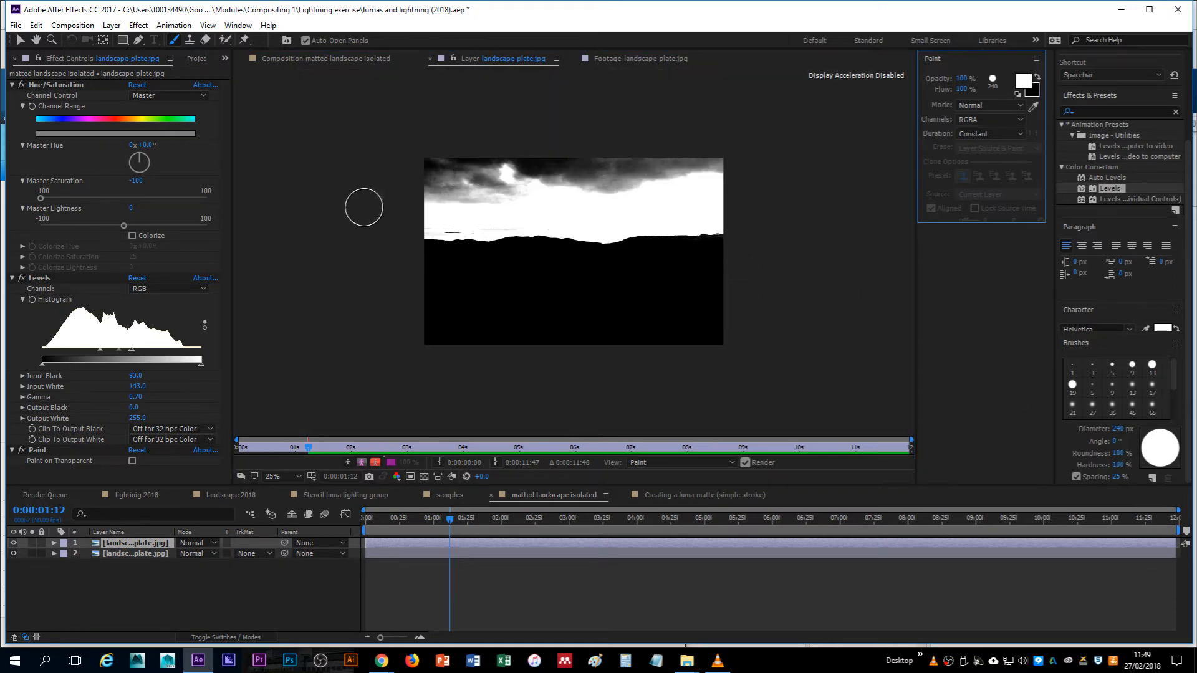
mouse_move(411, 185)
mouse_down()
mouse_move(729, 162)
mouse_move(531, 193)
mouse_move(414, 192)
mouse_move(500, 201)
mouse_up()
key(period)
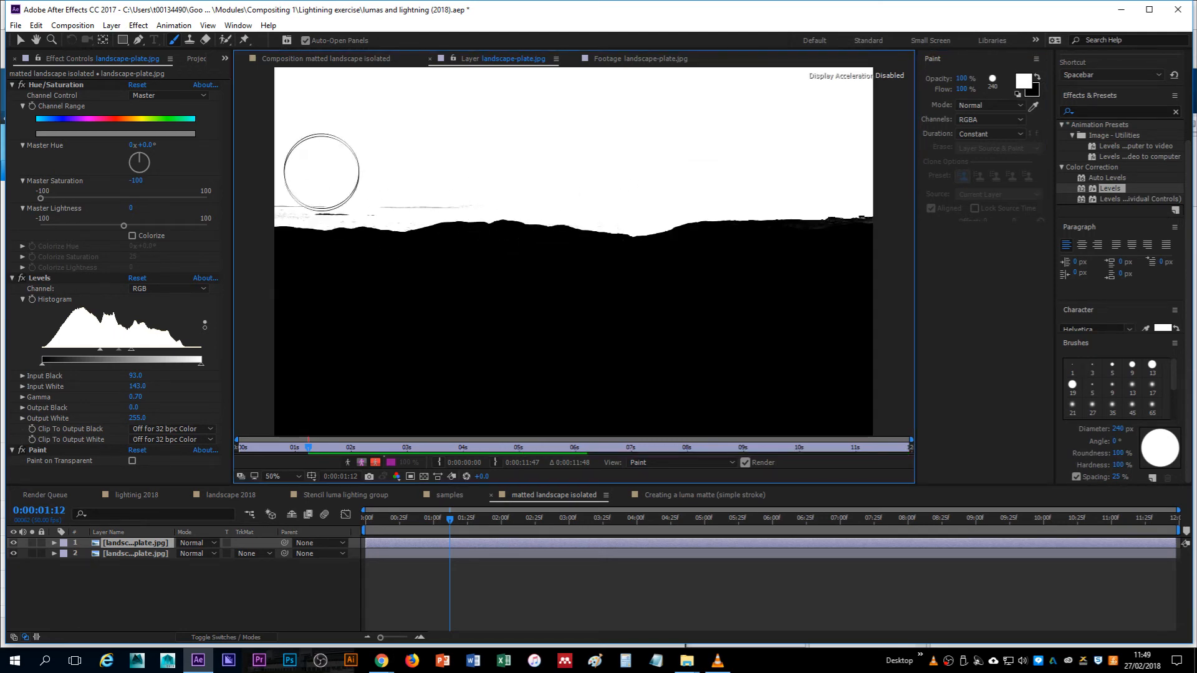
mouse_move(342, 183)
mouse_down()
mouse_move(487, 168)
mouse_move(284, 184)
mouse_move(407, 185)
mouse_up()
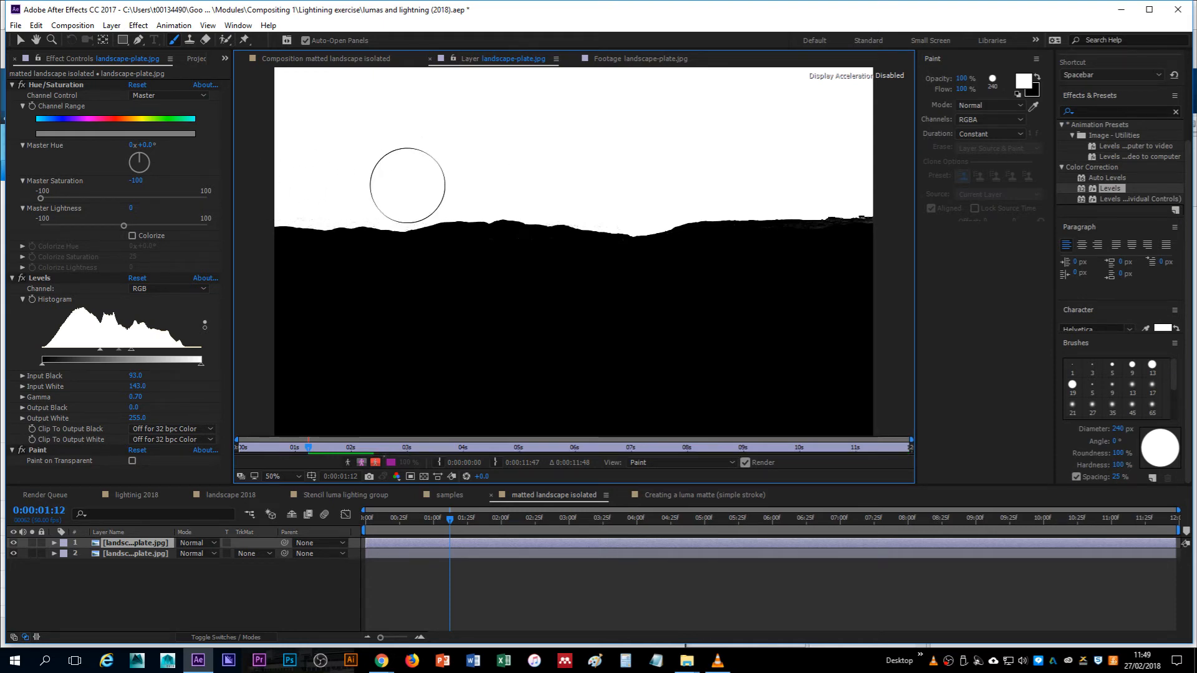
click(403, 192)
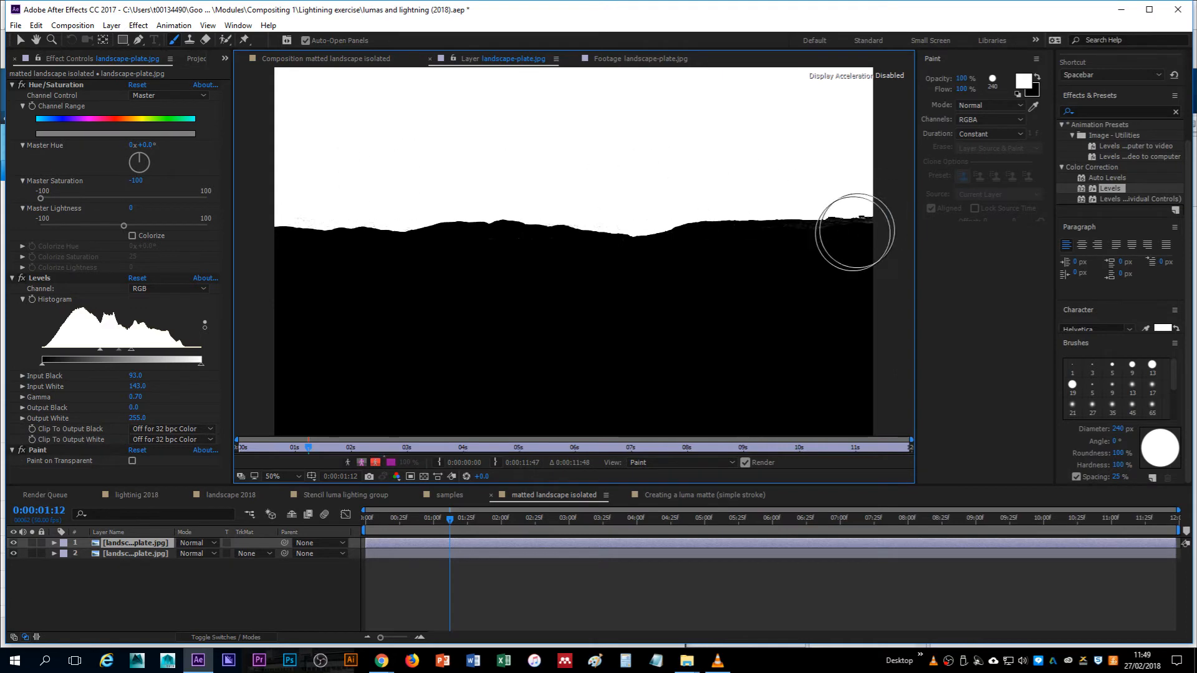
Set the brush to 6 px with black paint and fill the grey specks along the far right end of the horizon
key(space)
drag(755, 212, 679, 247)
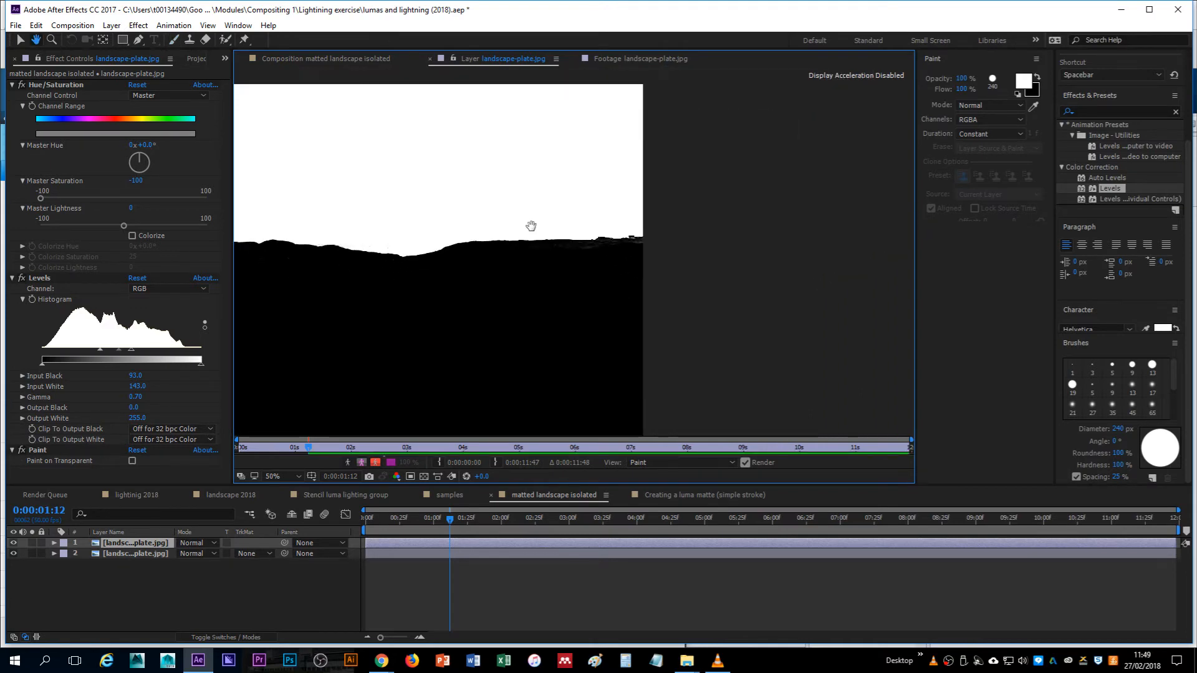
scroll(529, 226, up, 4)
drag(795, 206, 671, 191)
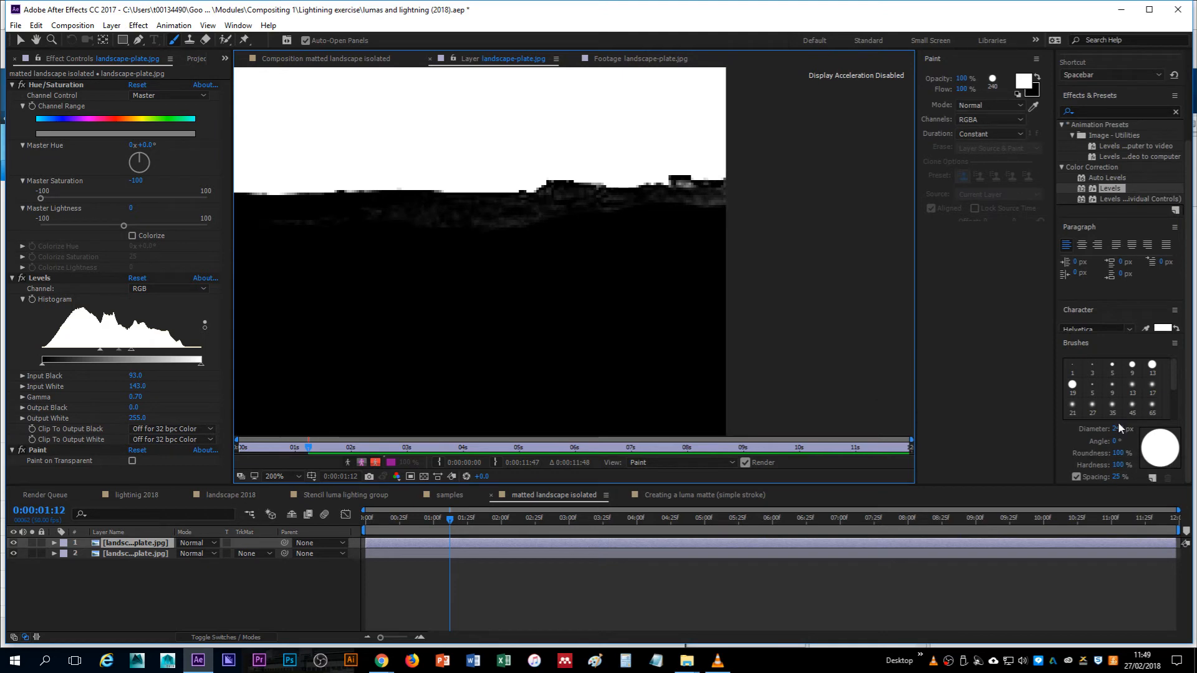
mouse_move(1118, 428)
mouse_down()
mouse_move(950, 436)
mouse_move(969, 435)
mouse_up()
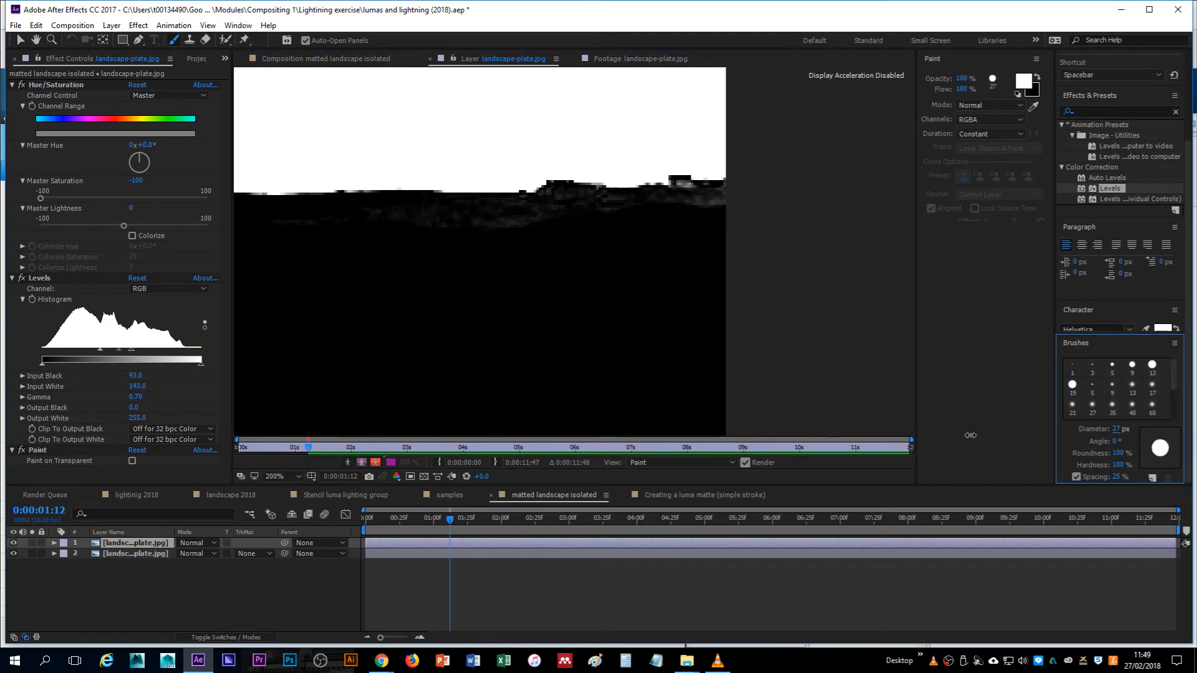
click(1115, 429)
text(6)
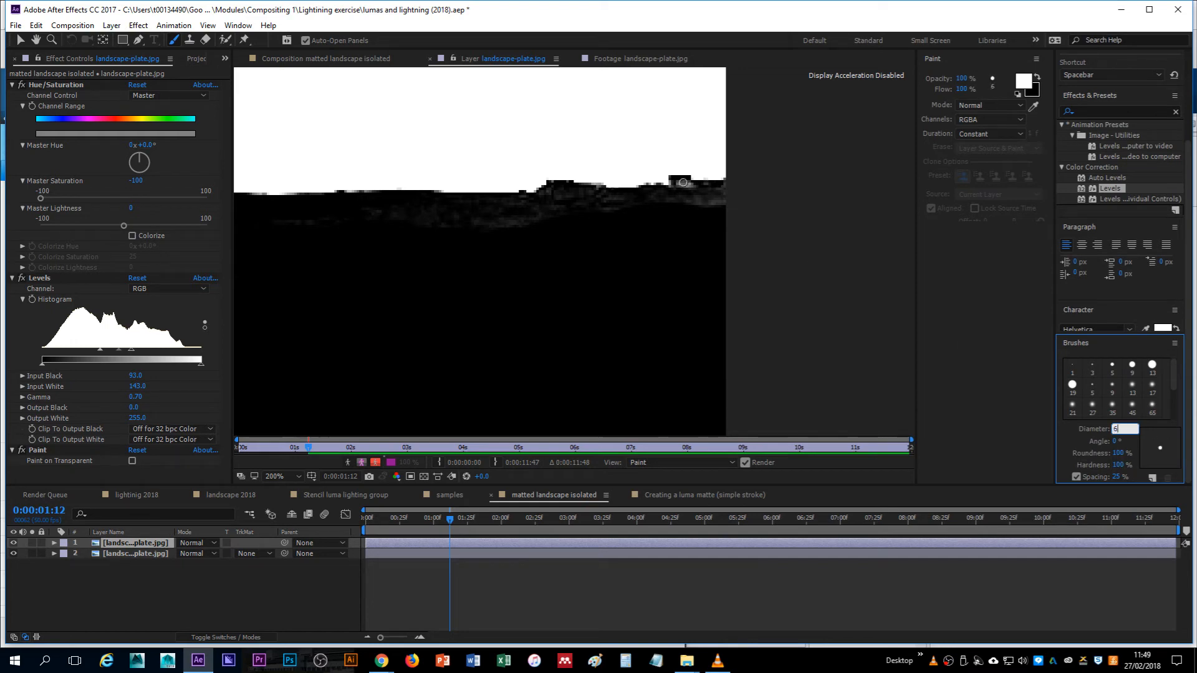
click(1037, 78)
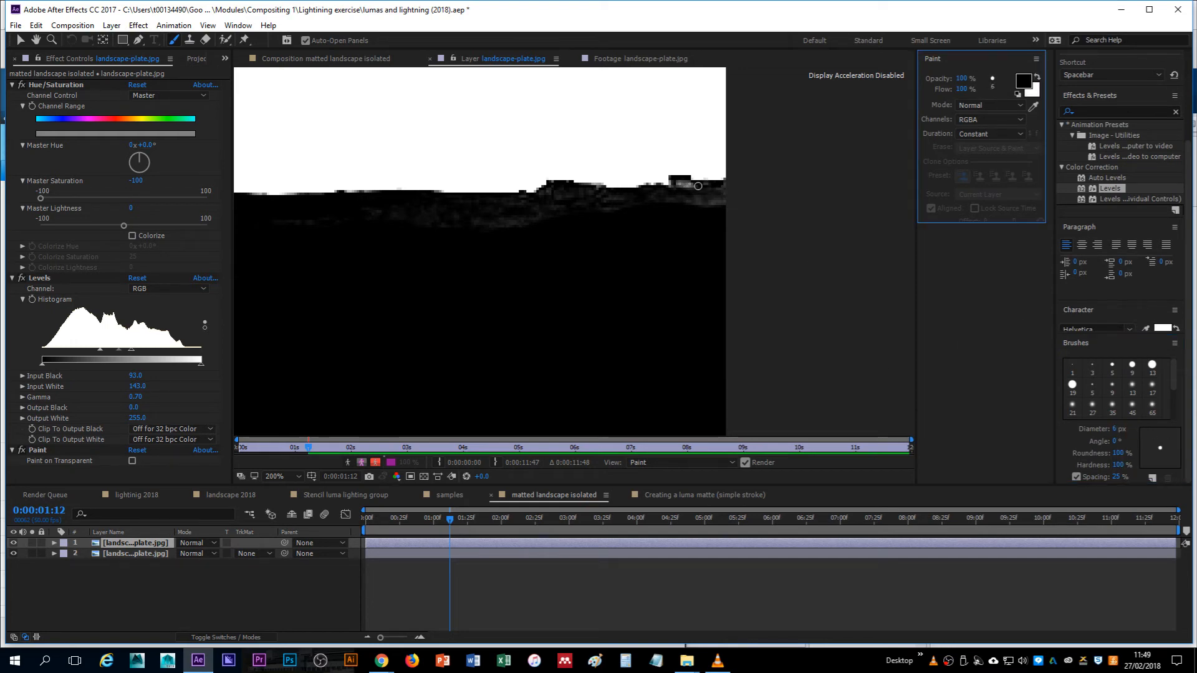
mouse_move(672, 184)
mouse_down()
mouse_move(723, 186)
mouse_move(691, 202)
mouse_move(724, 203)
mouse_move(590, 201)
mouse_move(617, 206)
mouse_move(552, 189)
mouse_move(552, 207)
mouse_move(575, 215)
mouse_move(620, 199)
mouse_up()
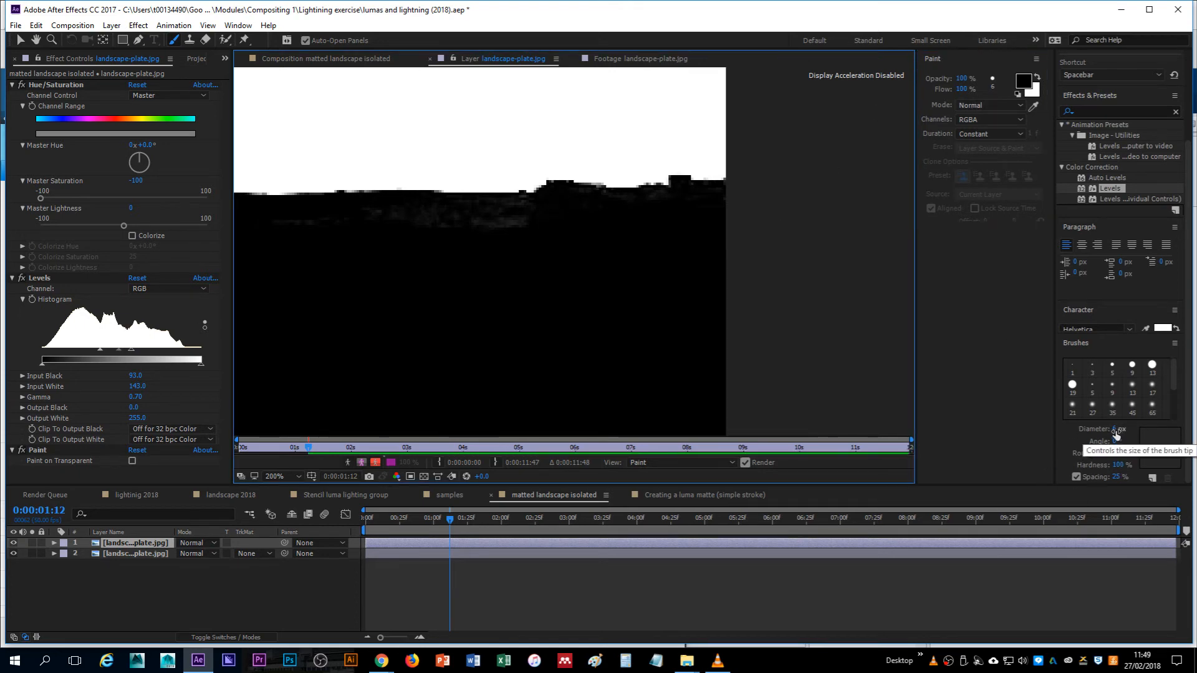
Enlarge the brush to 28 px, paint the remaining grey patches below the horizon black, and keep the layer view set to Paint
drag(1115, 433, 1129, 433)
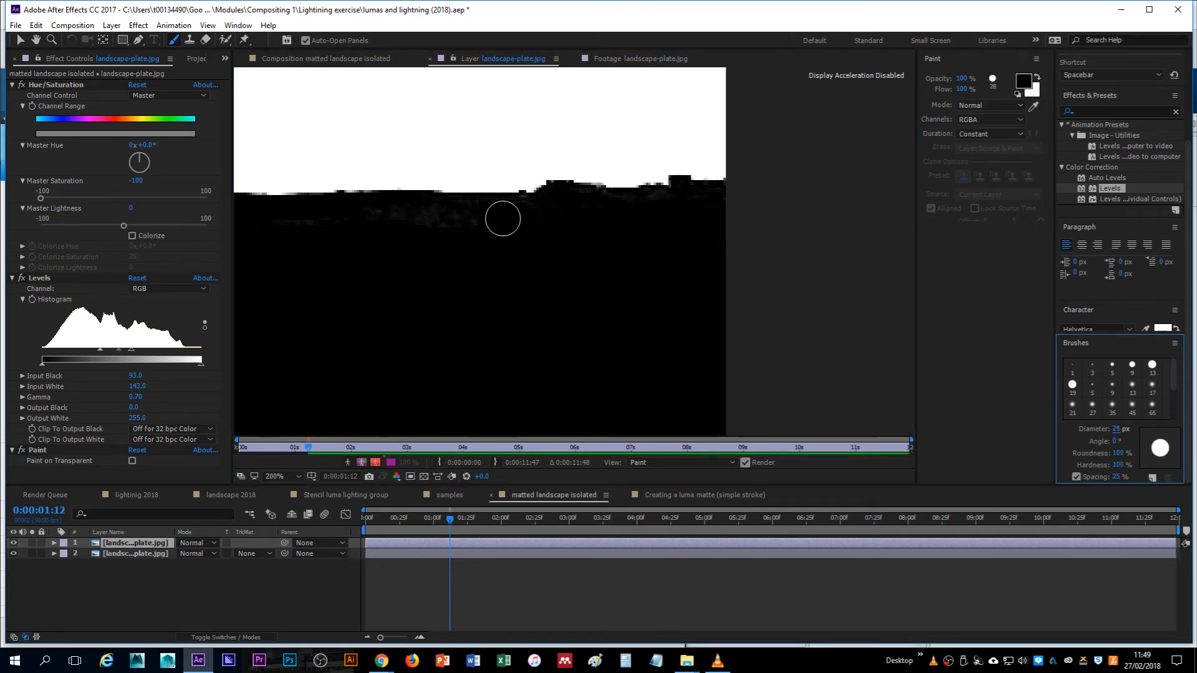
mouse_move(502, 219)
mouse_down()
mouse_move(283, 224)
mouse_move(716, 204)
mouse_move(690, 203)
mouse_up()
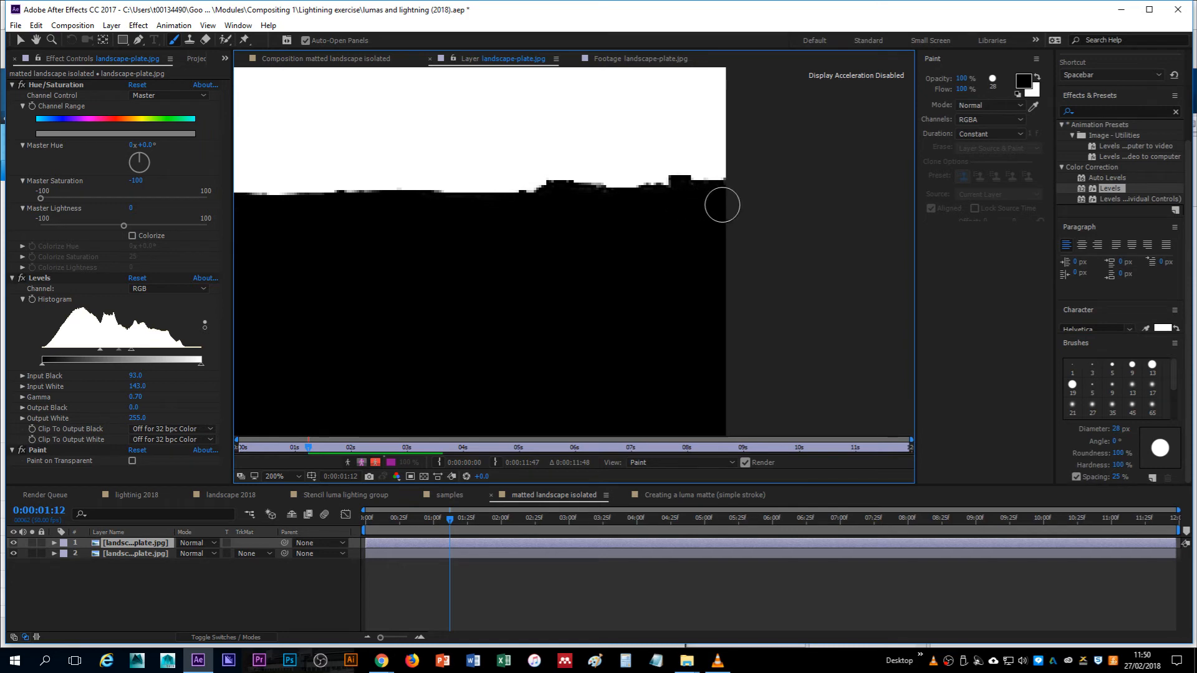
scroll(483, 256, down, 5)
key(h)
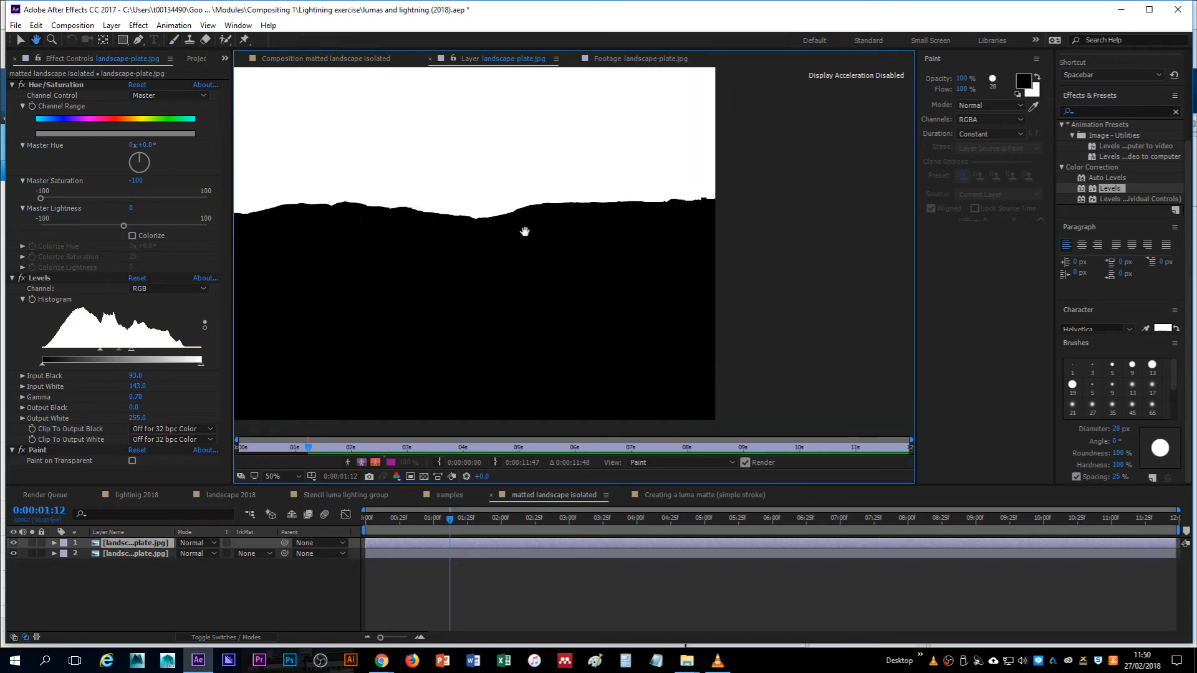
drag(525, 232, 785, 193)
drag(690, 187, 572, 235)
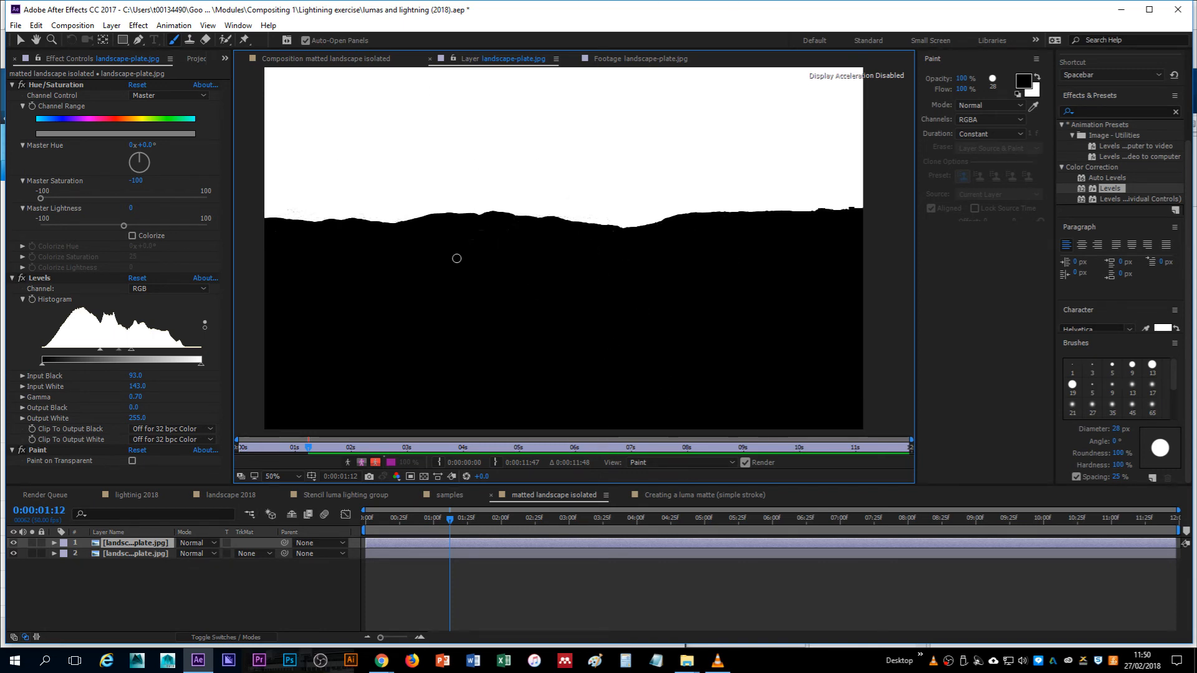
click(657, 462)
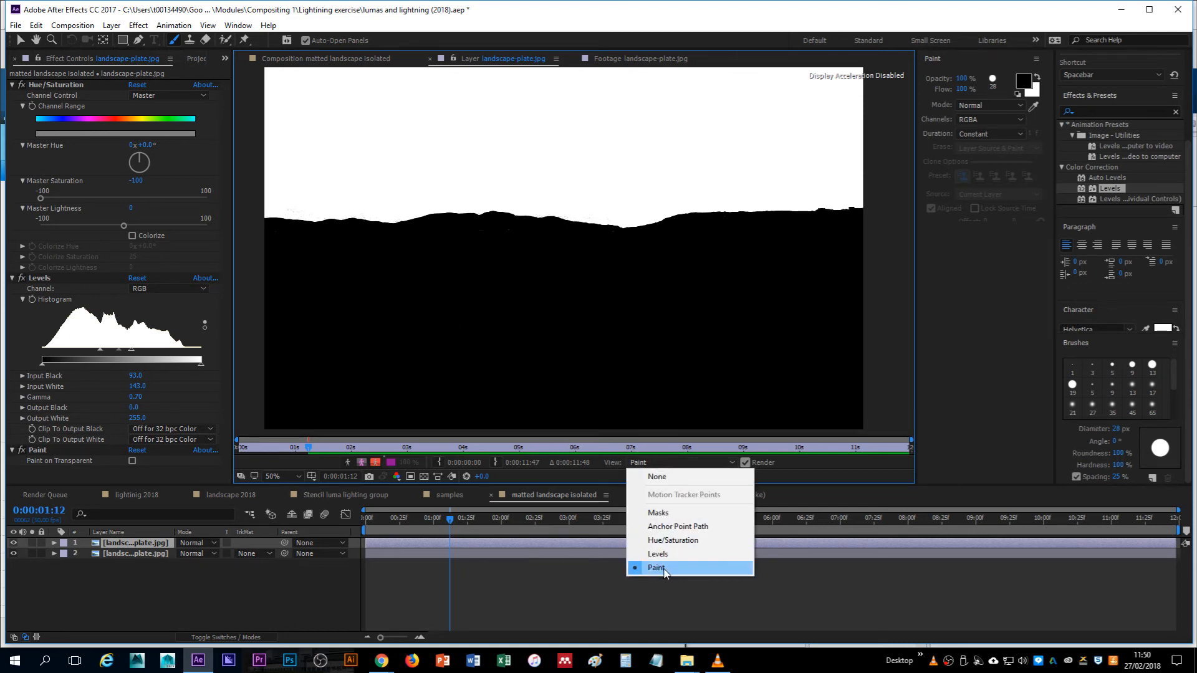
click(667, 569)
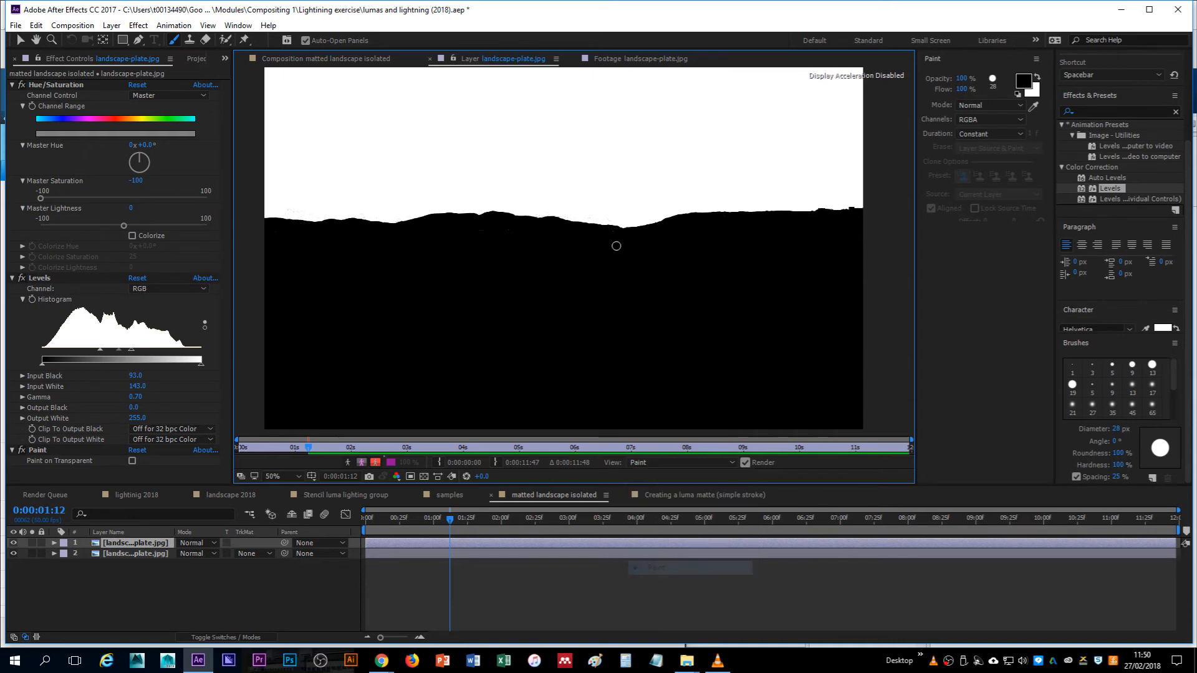
Return to the matted landscape isolated composition and set the upper matte layer's blending mode to Silhouette Luma
click(323, 61)
key(comma)
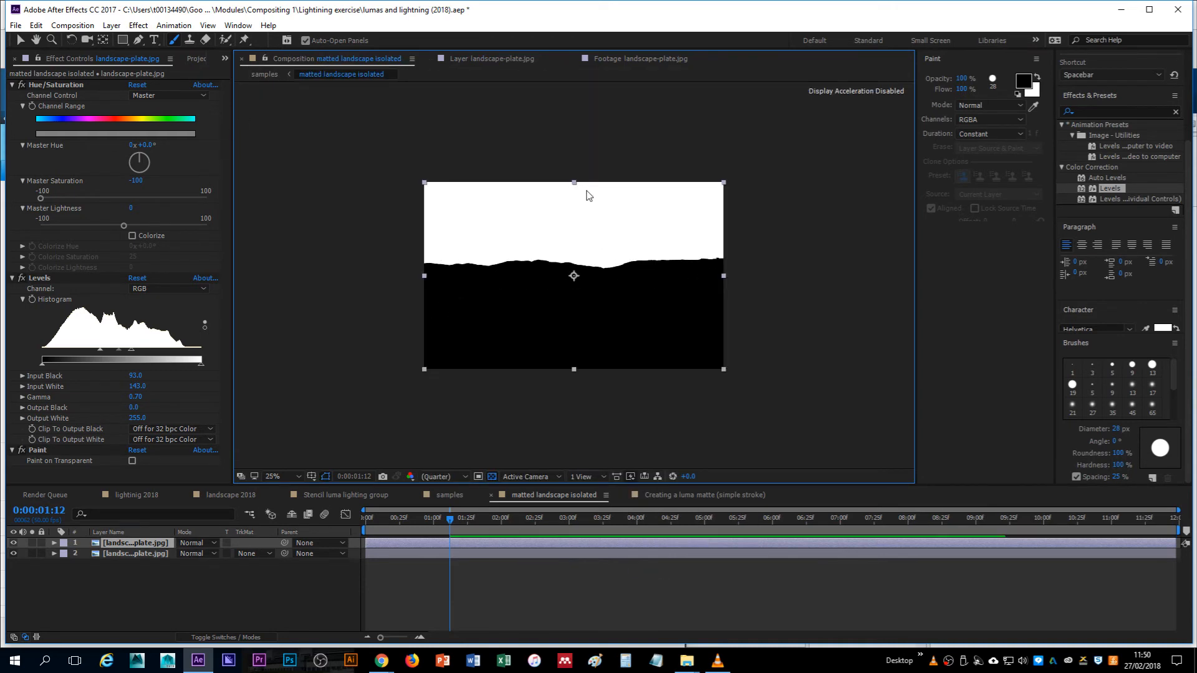
click(118, 544)
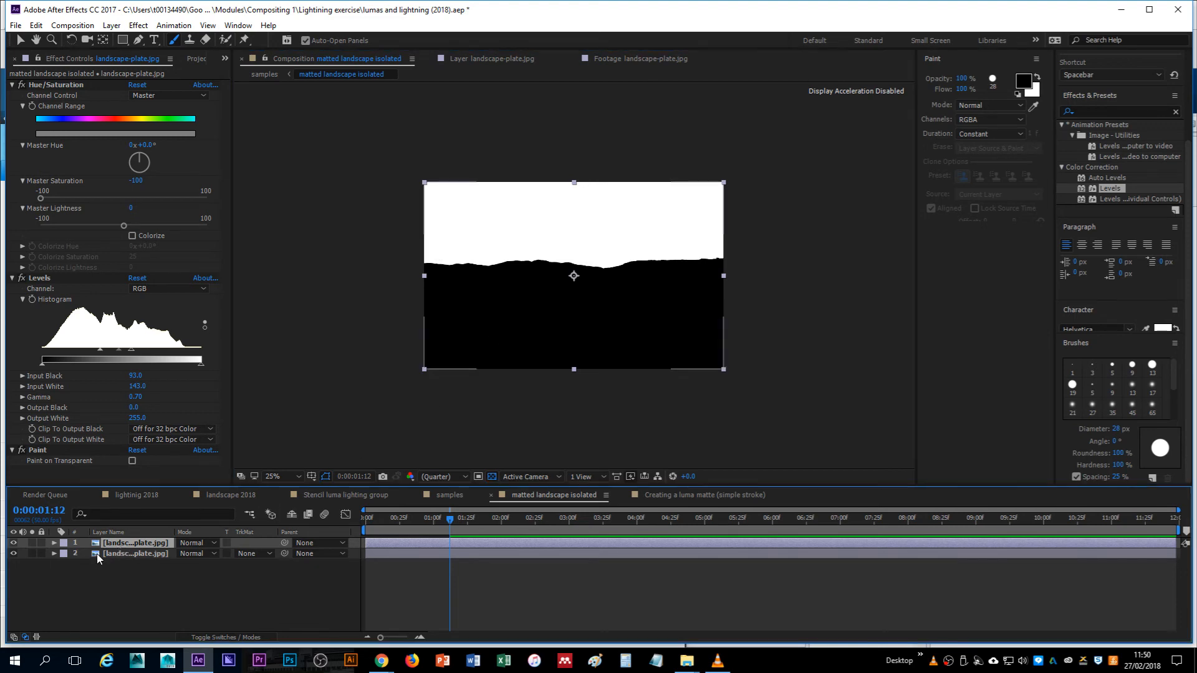
click(214, 544)
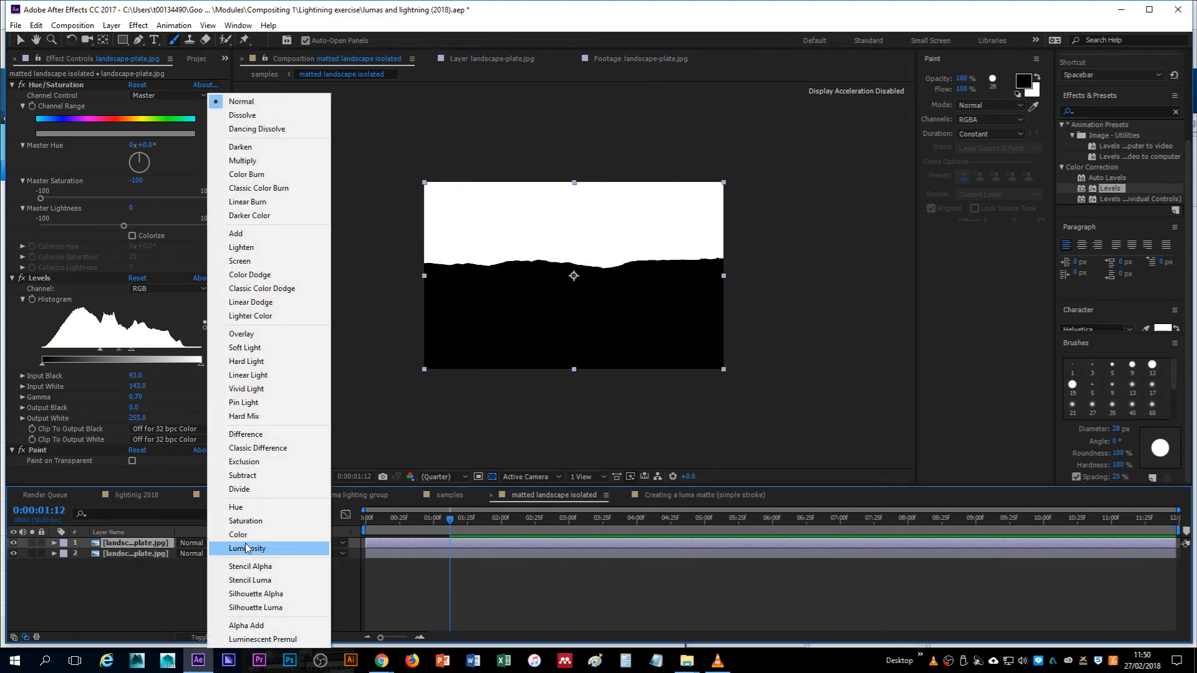
click(263, 607)
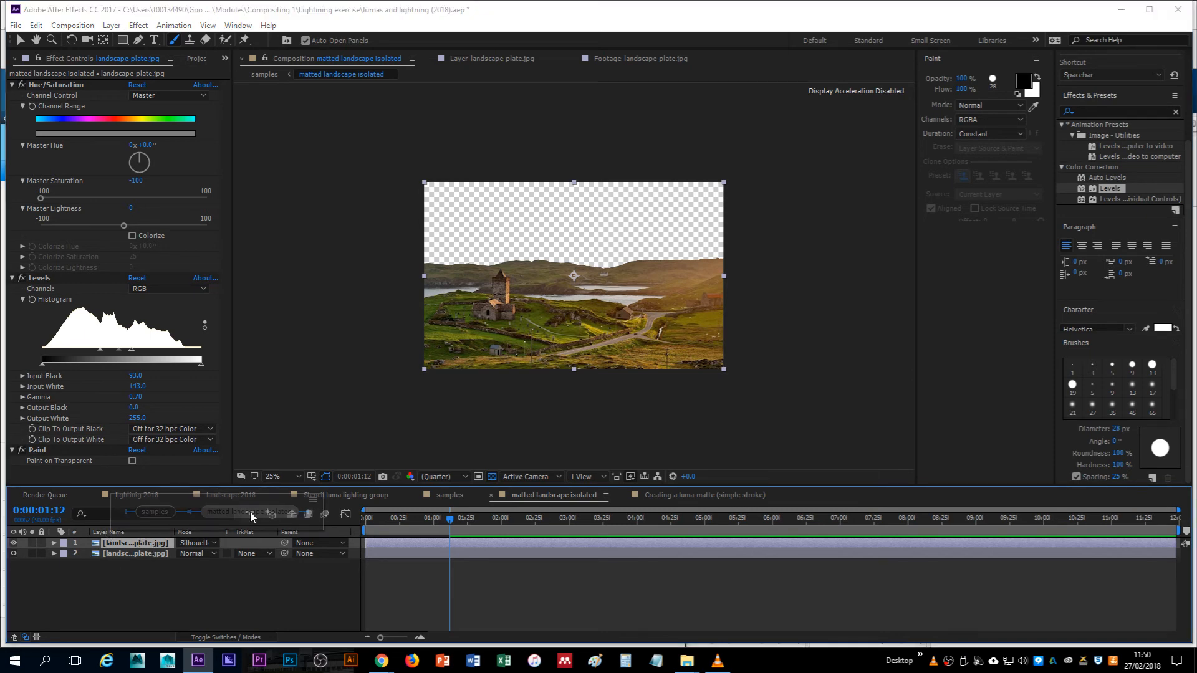
Go up to the parent samples composition
click(250, 515)
click(158, 510)
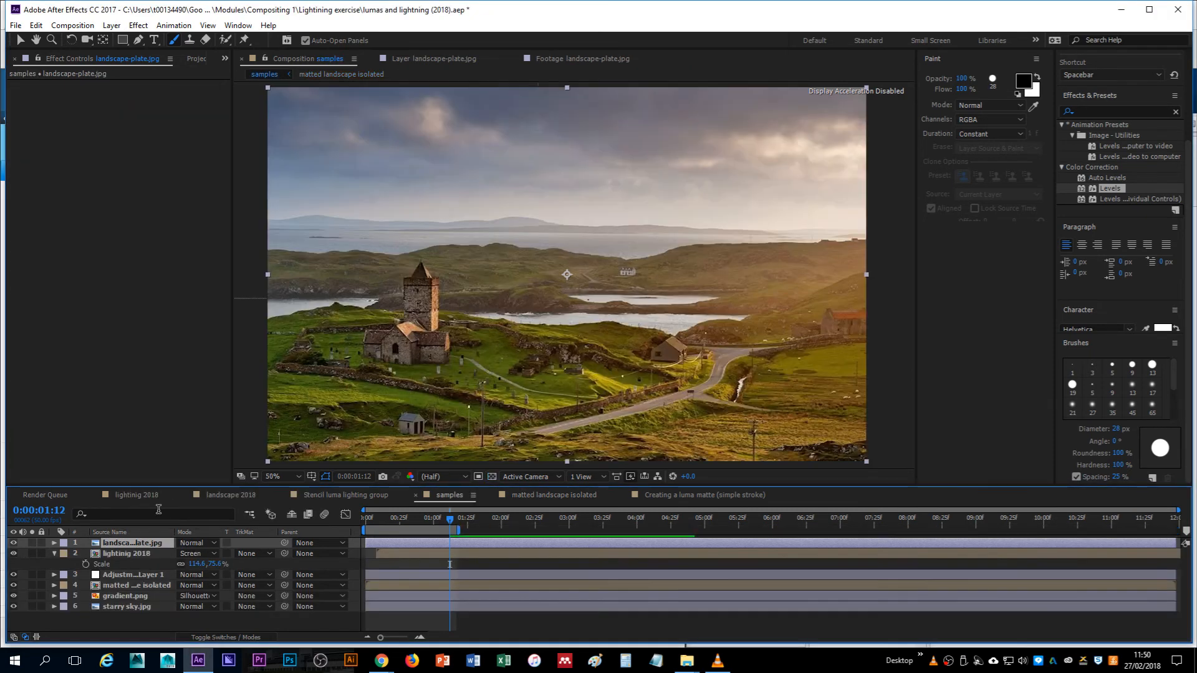
Hide the full landscape-plate.jpg layer at the top of the samples composition and delete it
click(13, 543)
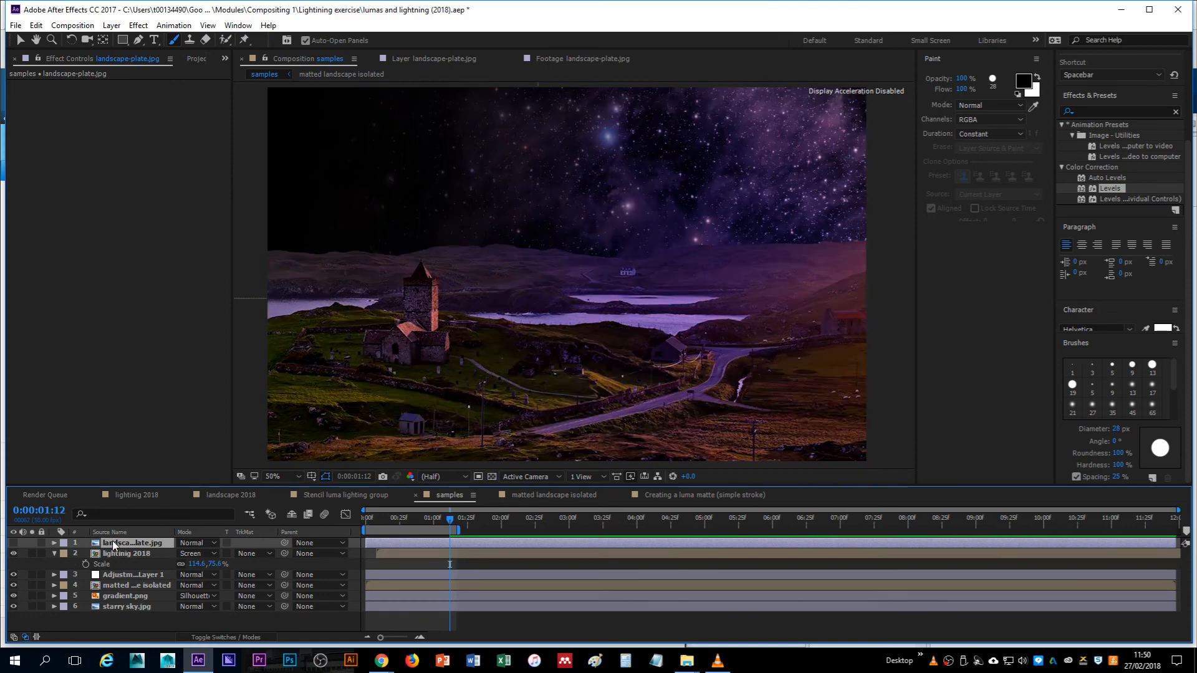
key(Delete)
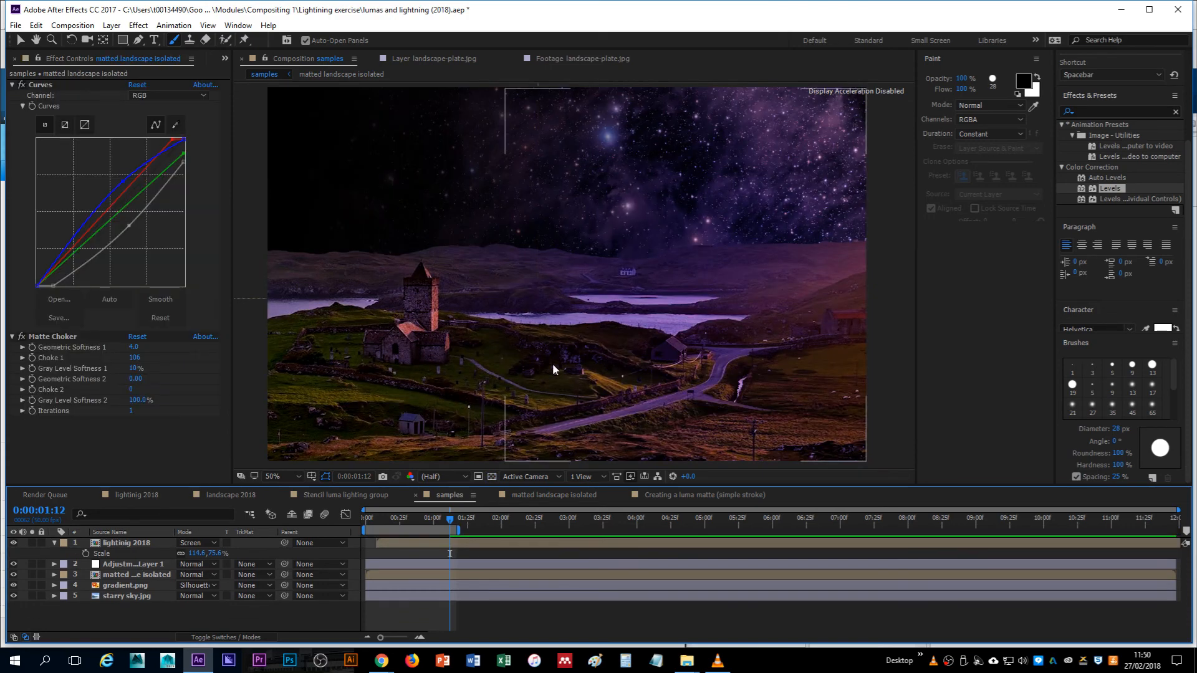
Select the matted landscape isolated layer and toggle its visibility off and on to check its contribution to the composite
click(103, 575)
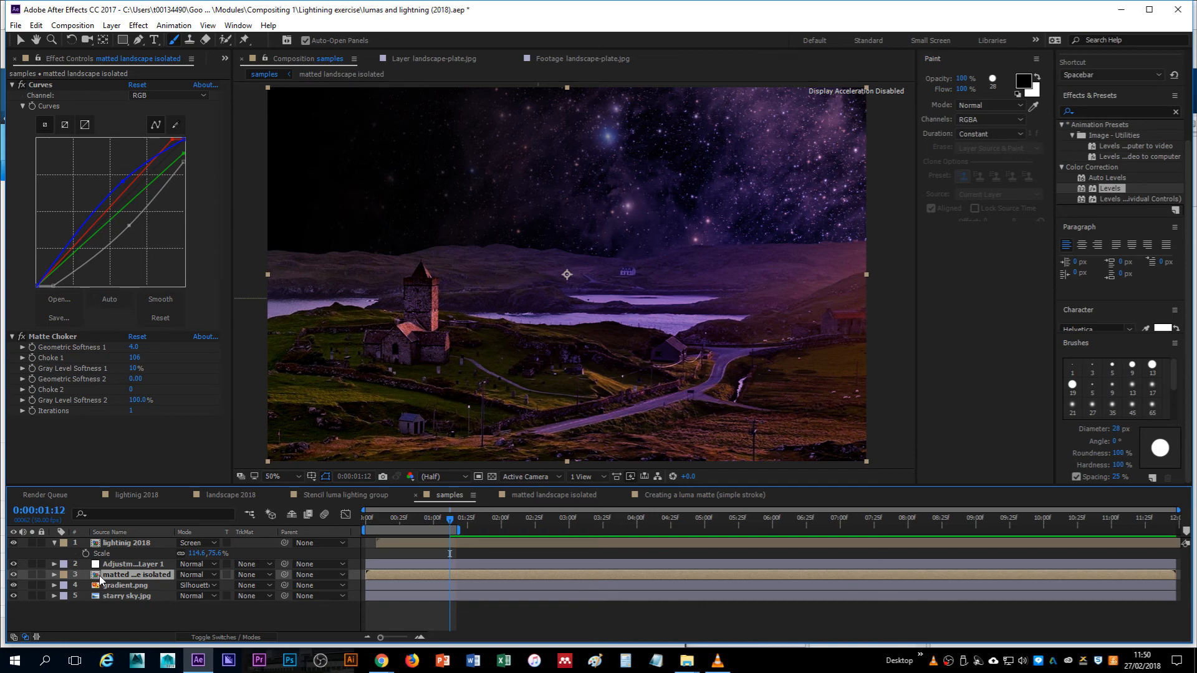
click(13, 575)
click(13, 574)
click(13, 574)
click(13, 574)
Select the starry sky.jpg layer, and hide and show the gradient.png layer to compare the sky with and without it
click(130, 595)
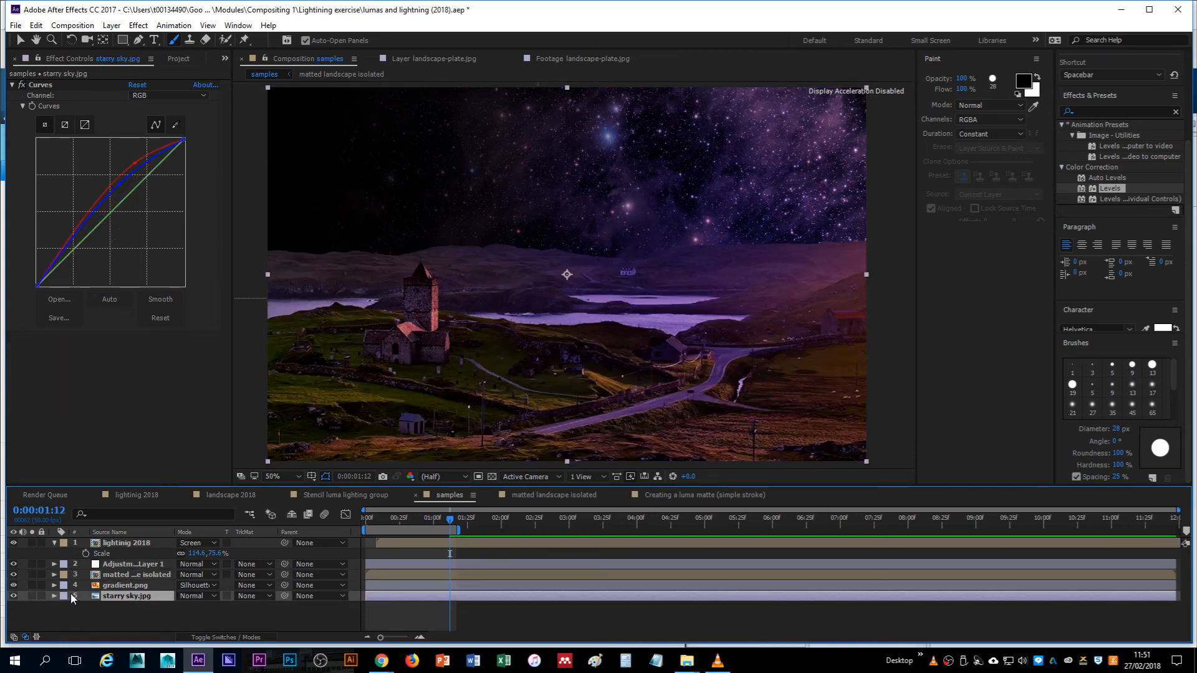
click(13, 585)
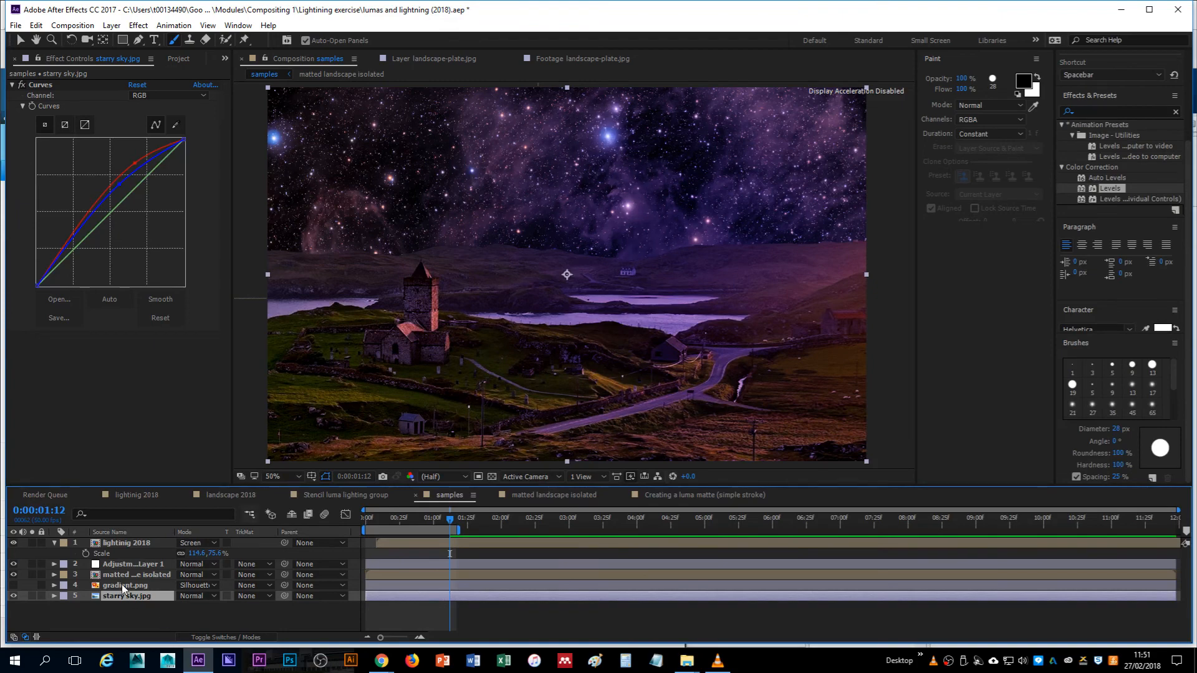
click(14, 585)
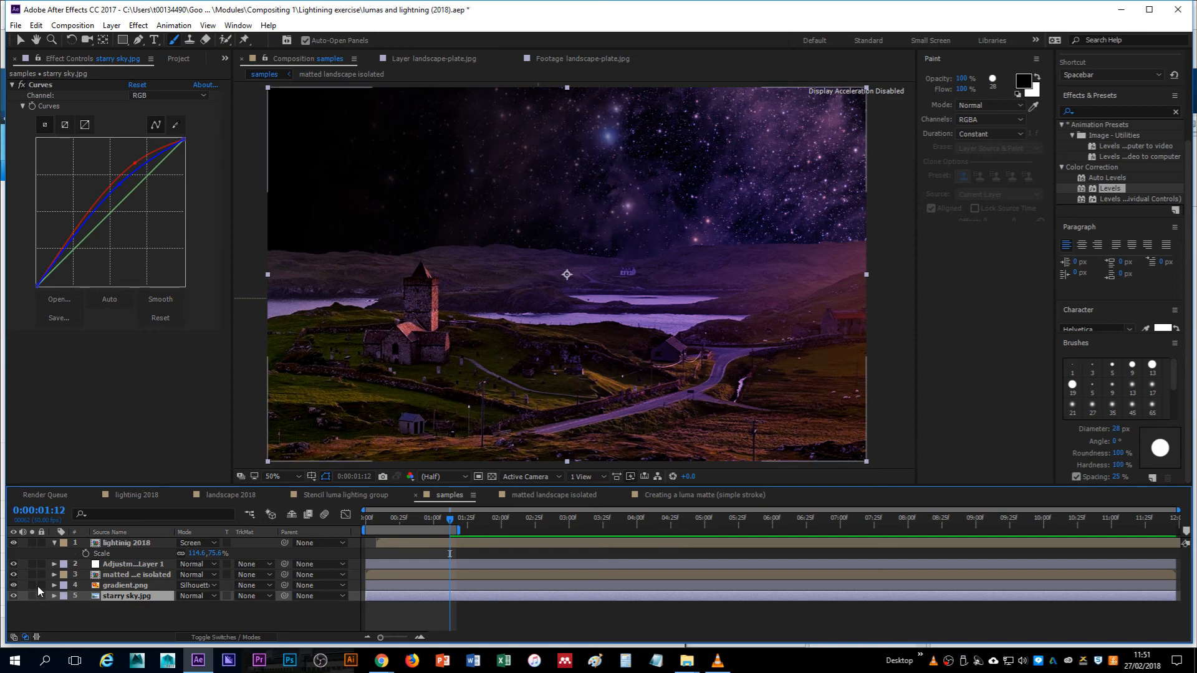
Solo the gradient.png layer and set its blending mode to Normal to view the plain black-and-white gradient
click(31, 586)
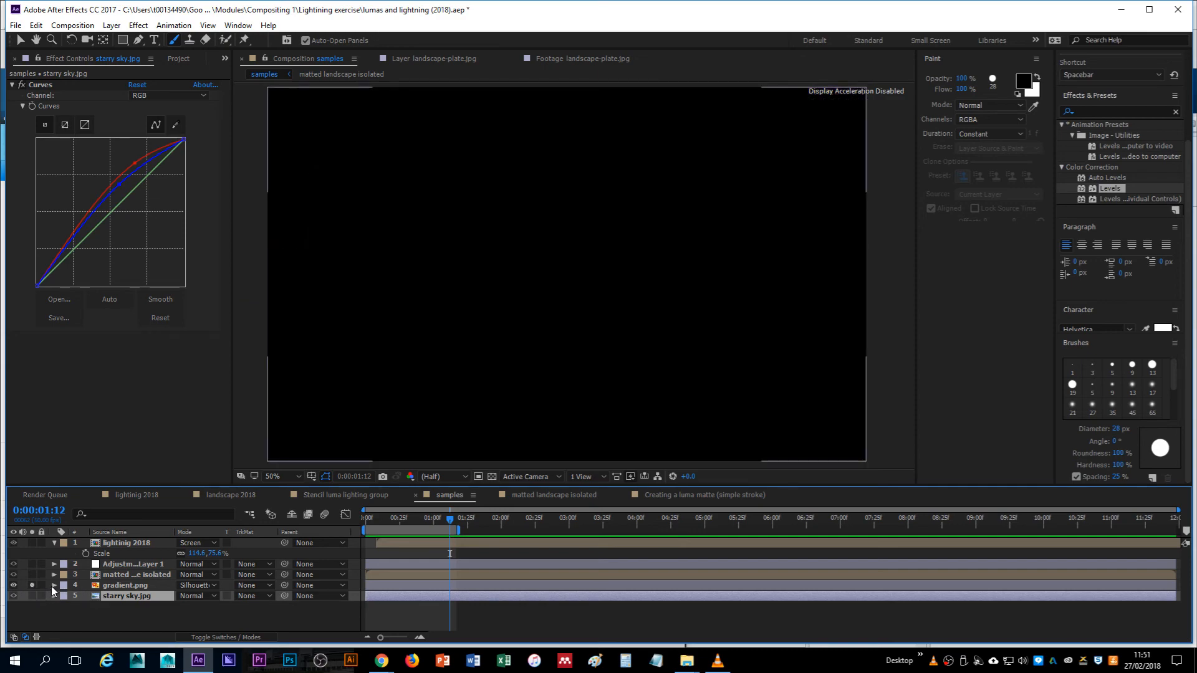
click(193, 587)
click(210, 35)
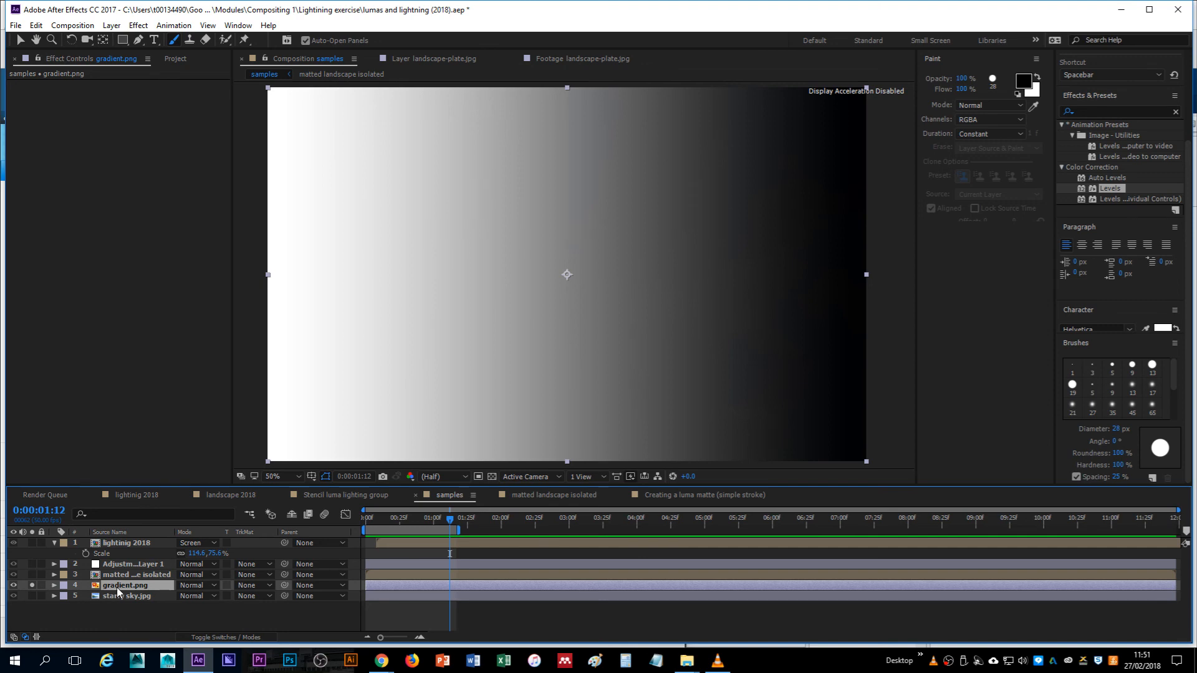
Set the gradient.png layer's blending mode to Stencil Alpha and turn off its solo to view the full composite
click(213, 585)
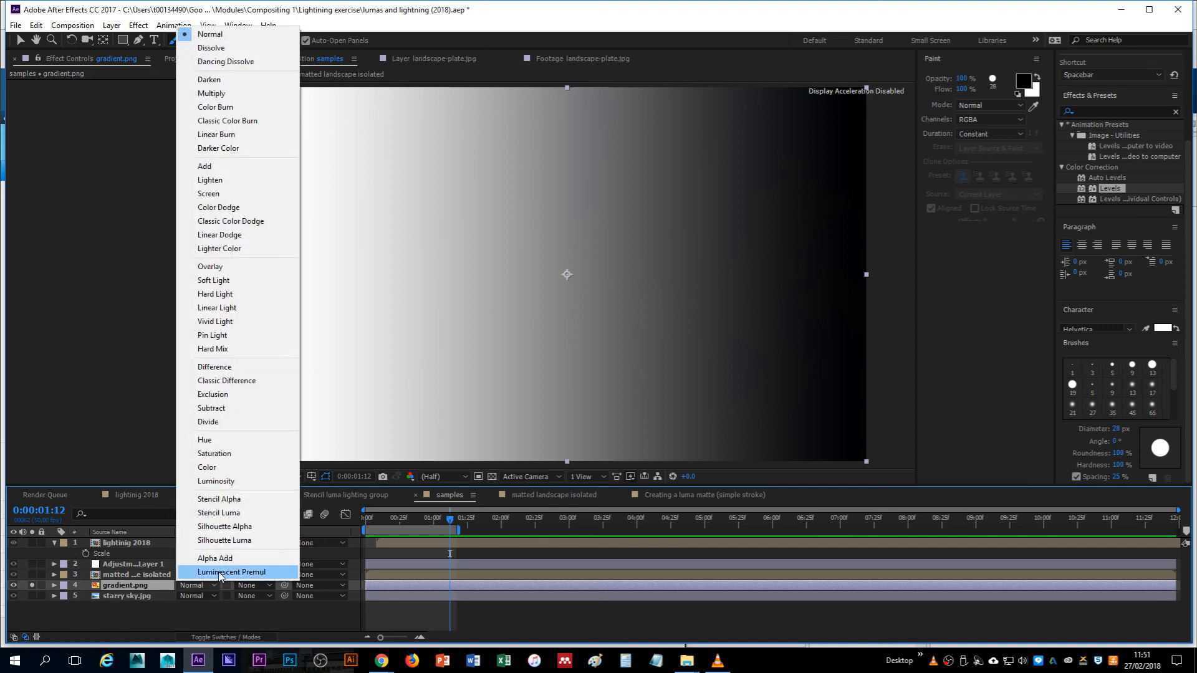
click(226, 500)
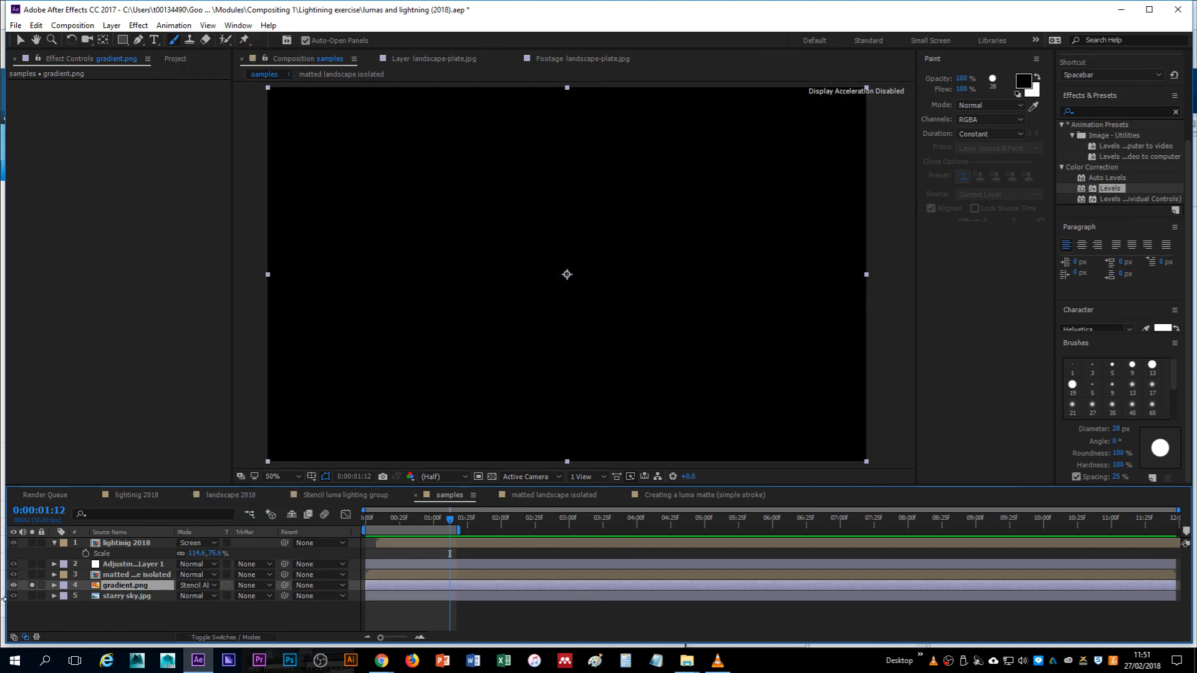
click(32, 585)
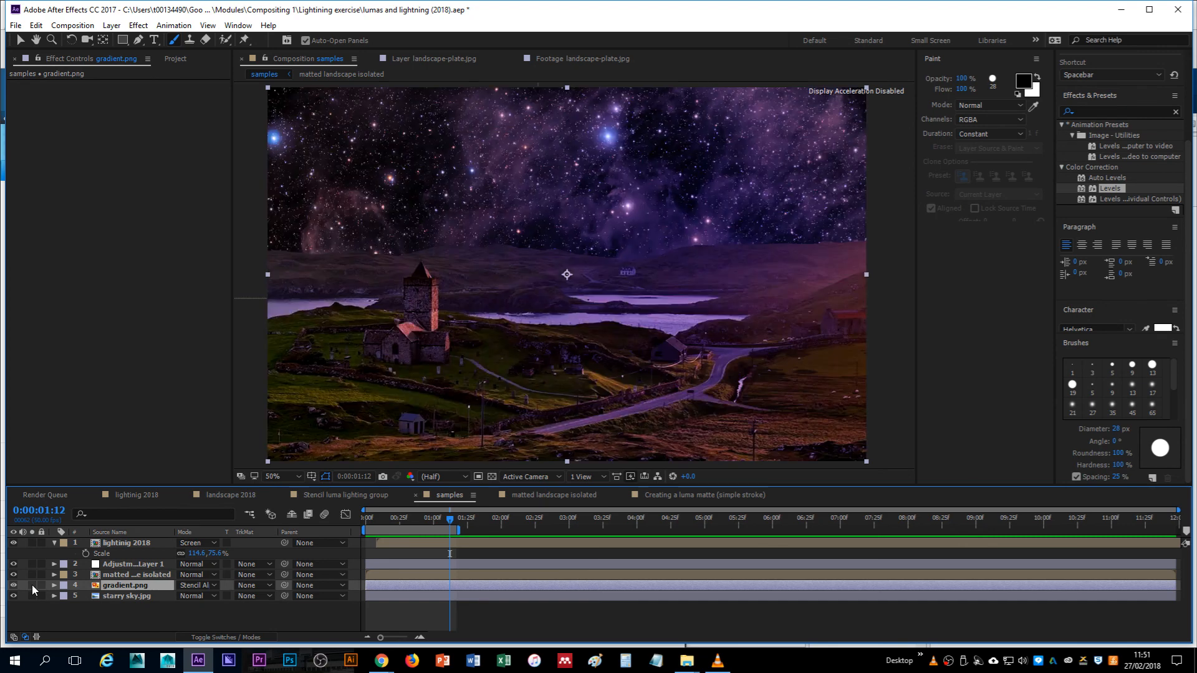
Try Stencil Luma on the gradient.png layer, and set its blending mode to Silhouette Luma
click(208, 586)
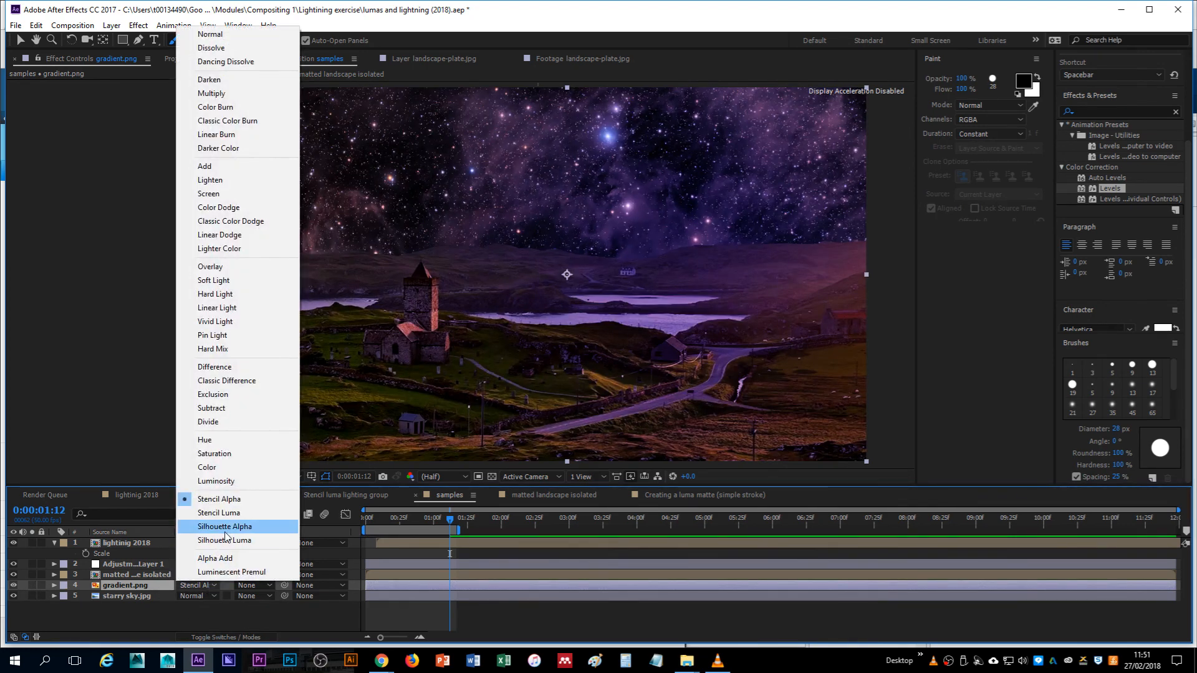
click(226, 512)
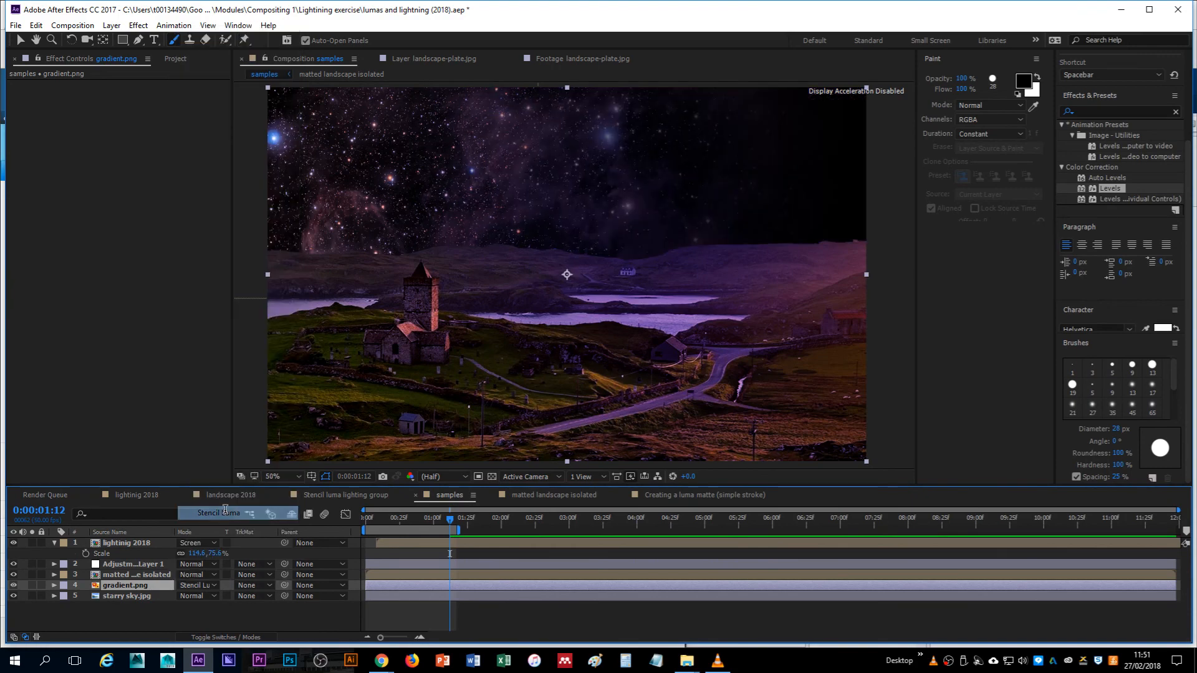
click(216, 586)
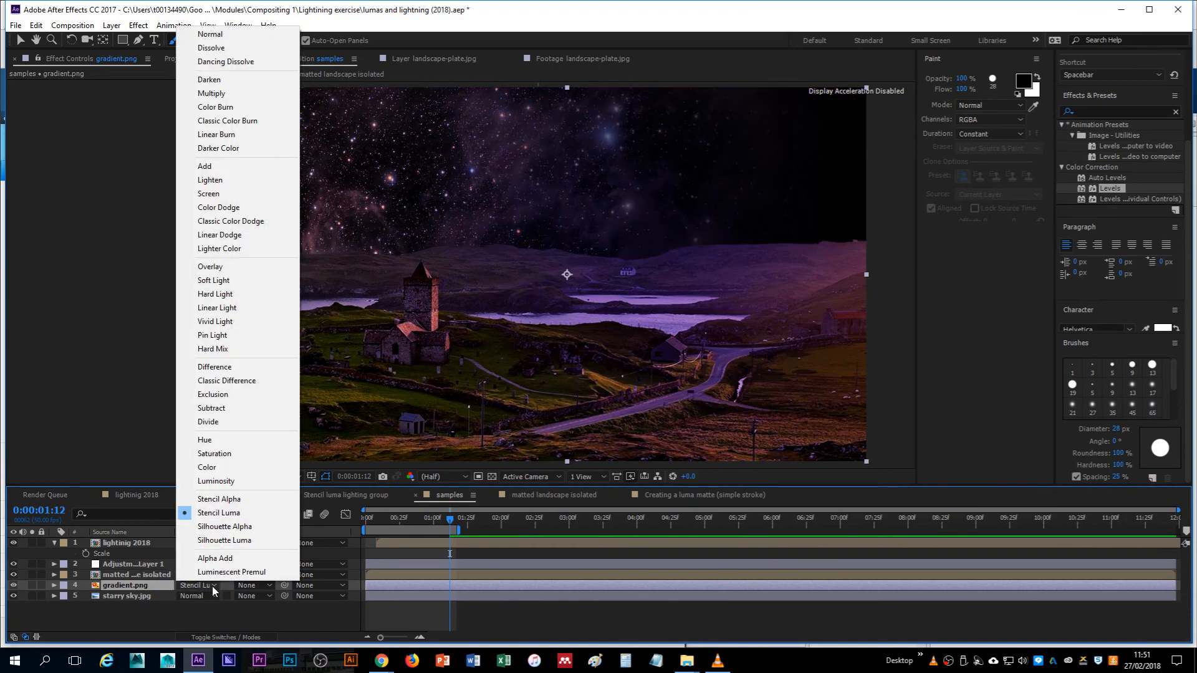
click(244, 541)
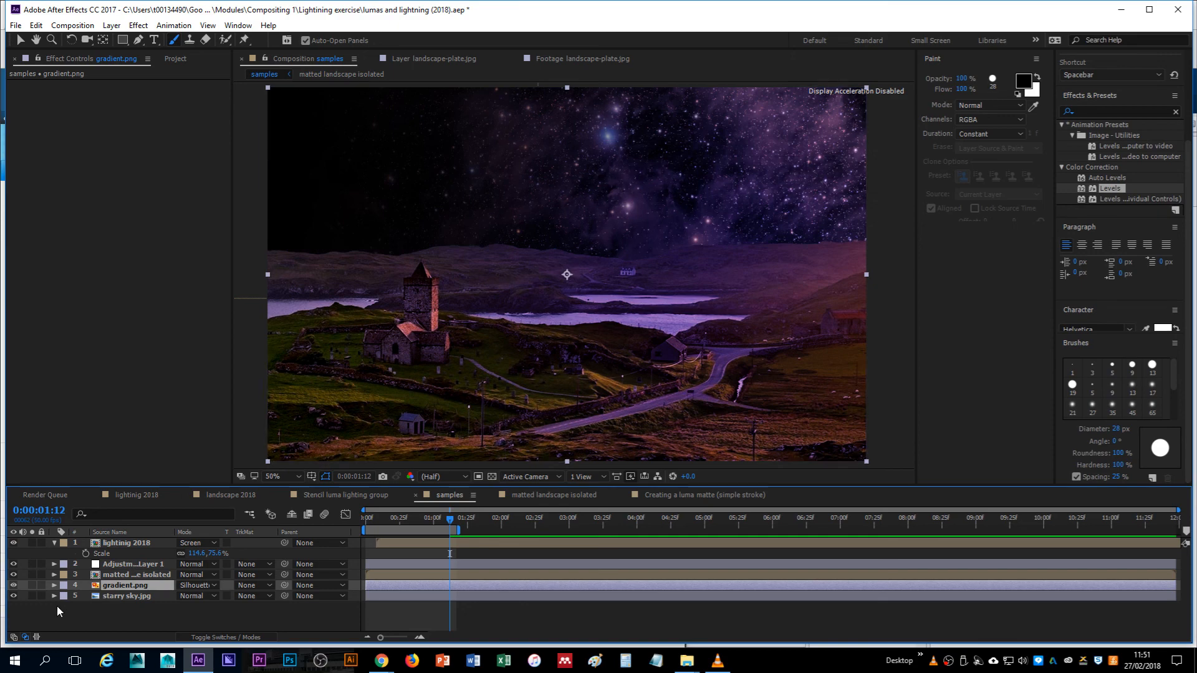
Solo the gradient.png and starry sky.jpg layers together, and toggle the gradient off and on to compare the sky fade
click(32, 585)
click(31, 595)
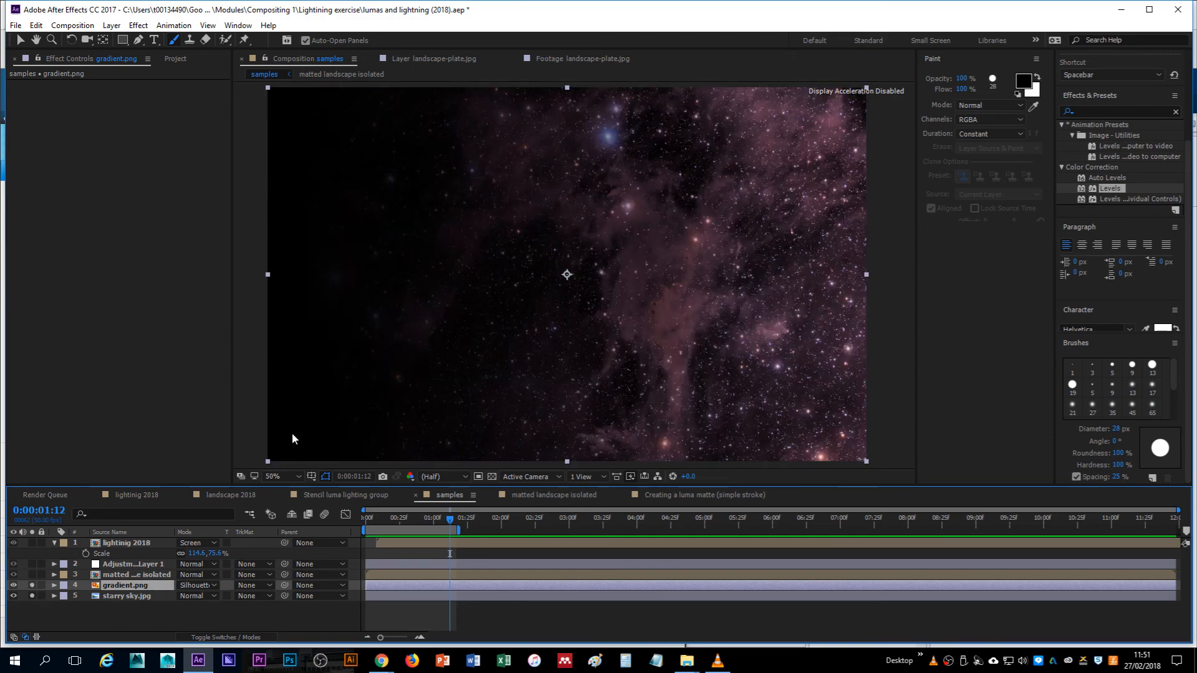
click(13, 585)
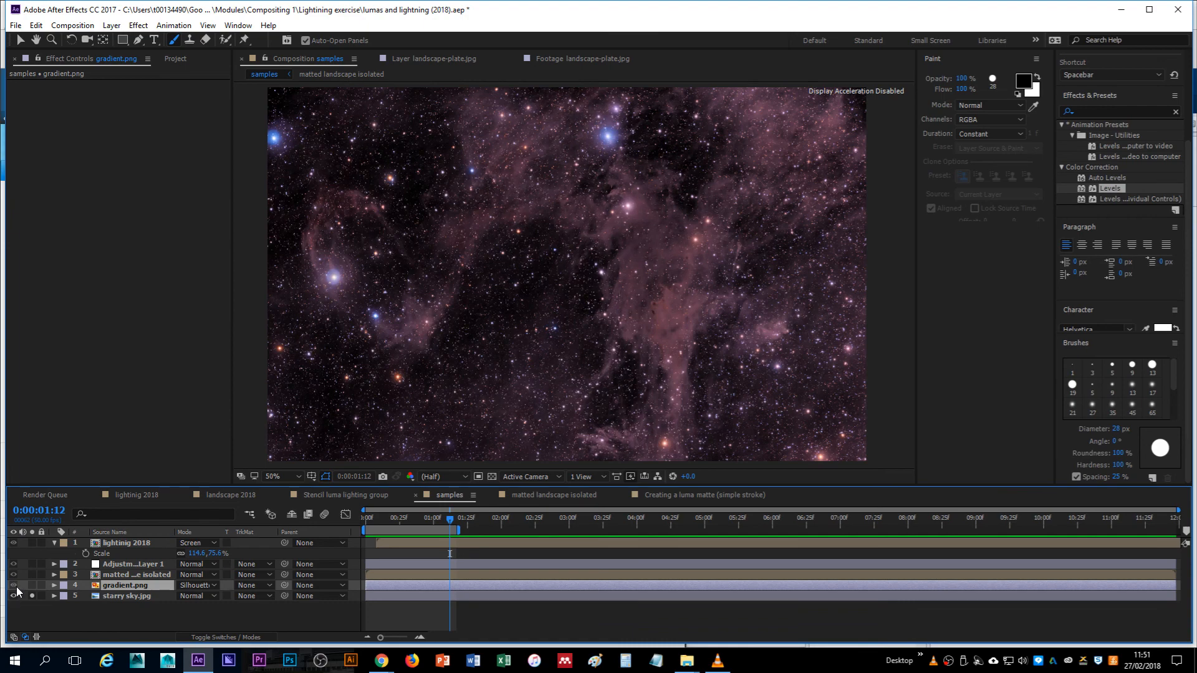
click(32, 586)
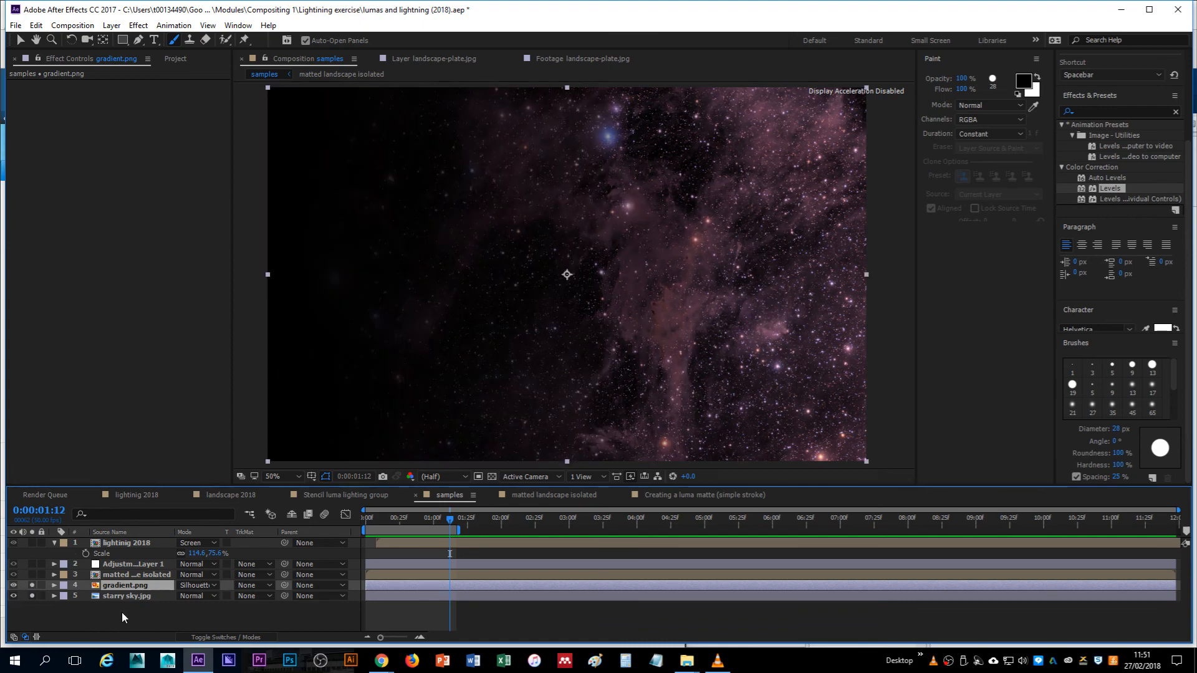
Check the background color in the samples composition settings without changing it, and unsolo the gradient.png and starry sky.jpg layers
right_click(122, 617)
click(187, 495)
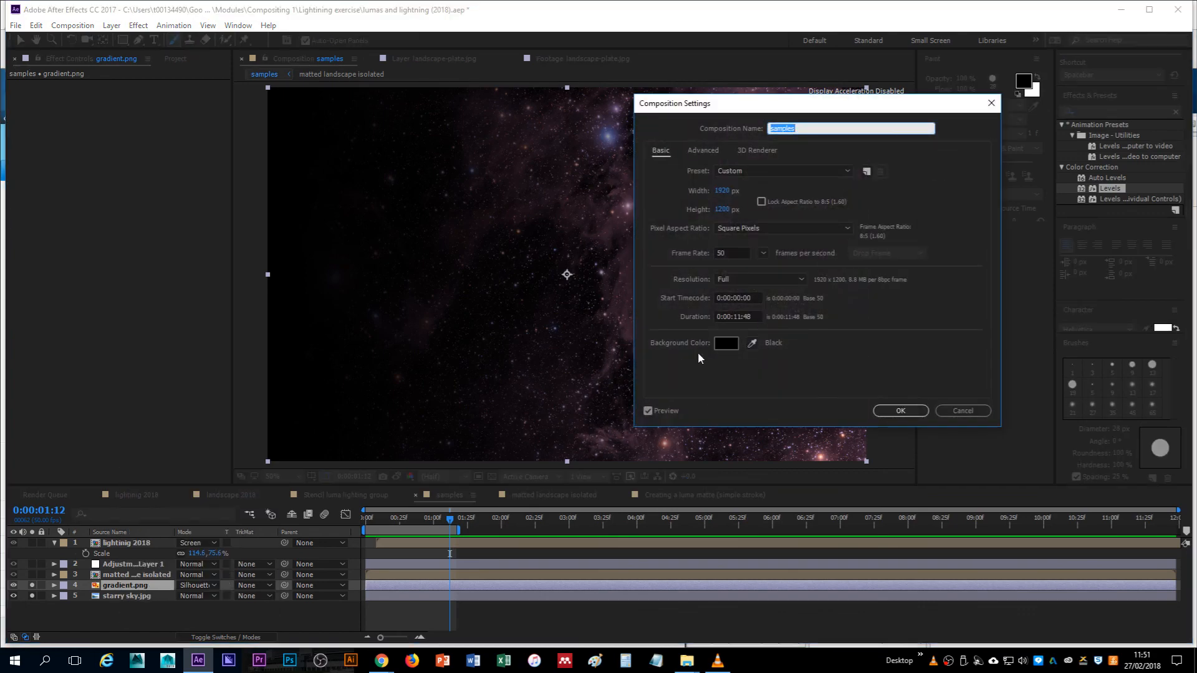
click(963, 410)
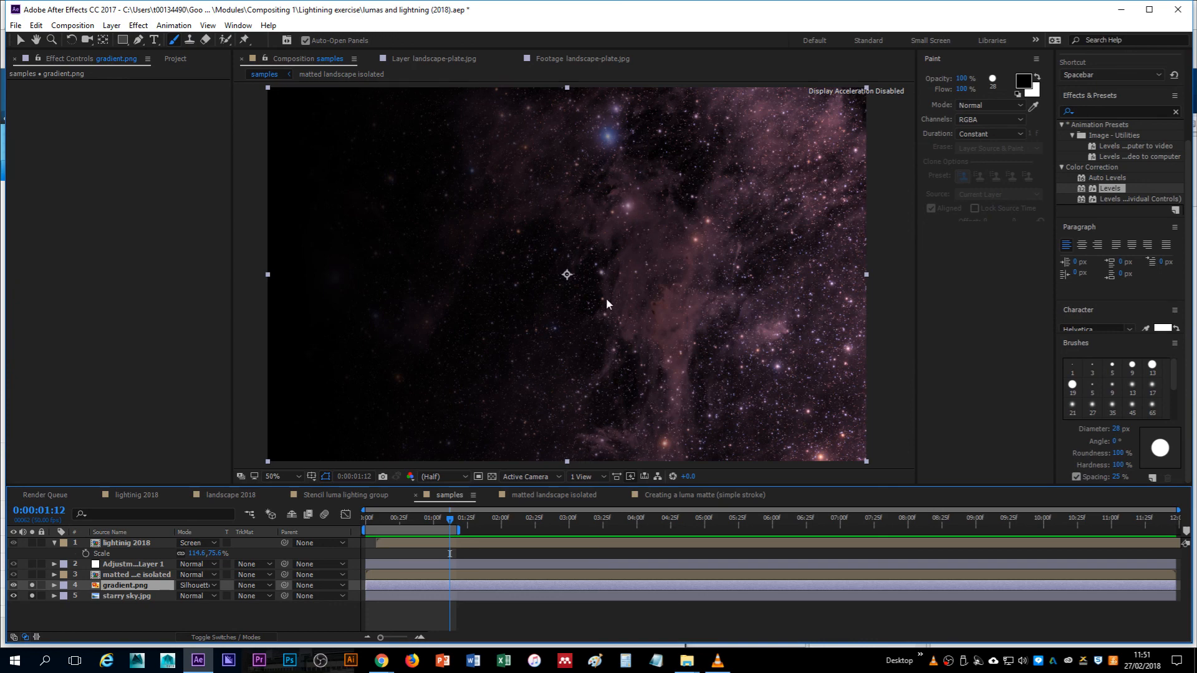
drag(32, 585, 32, 595)
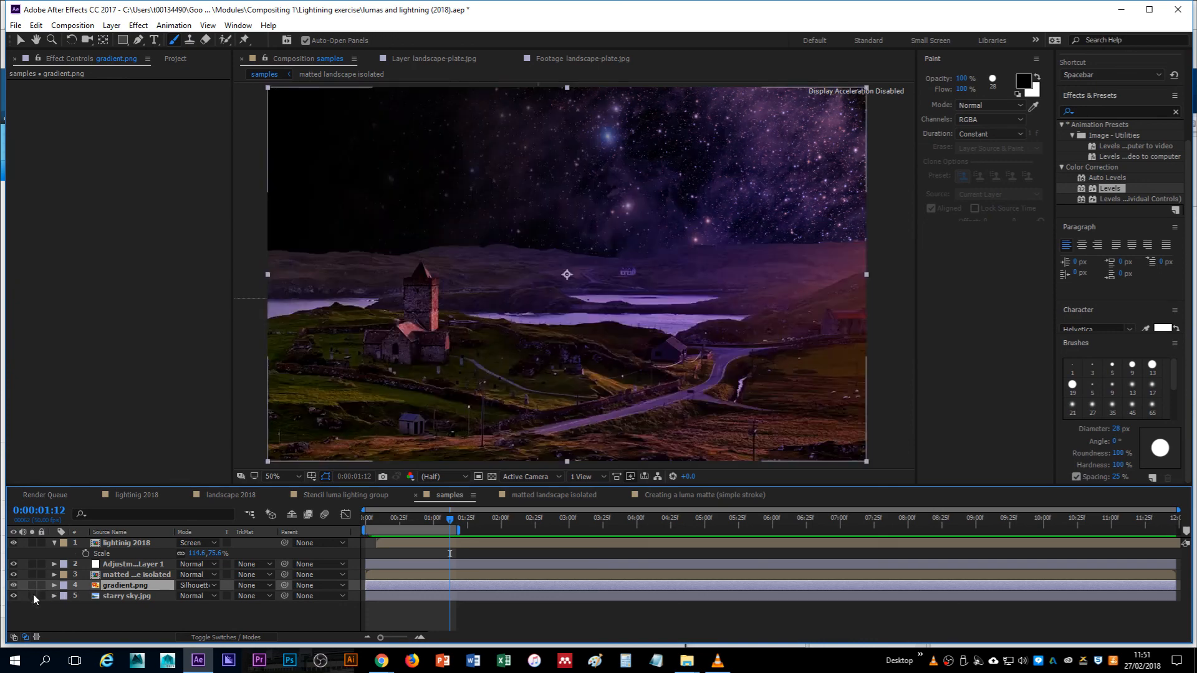